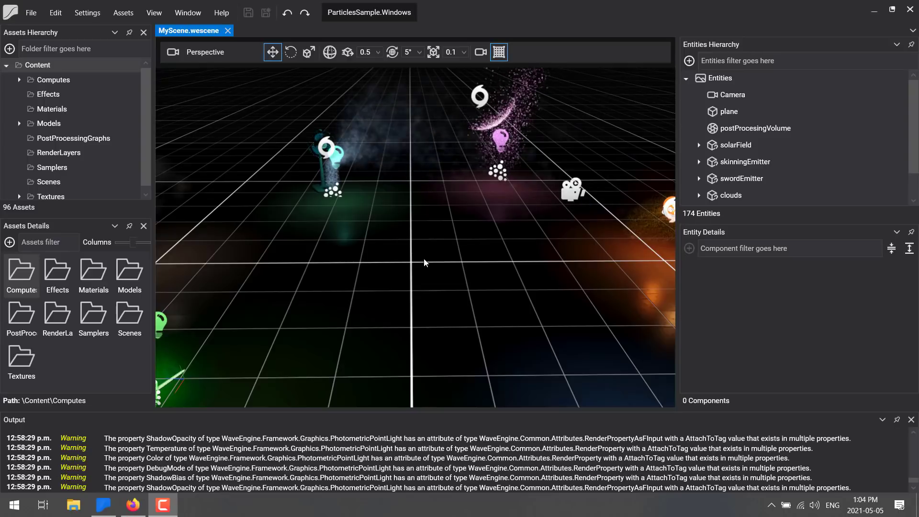
# Step: Select the floor plane, then orbit from the glowing green sword out to the orange emitters
pyautogui.click(345, 288)
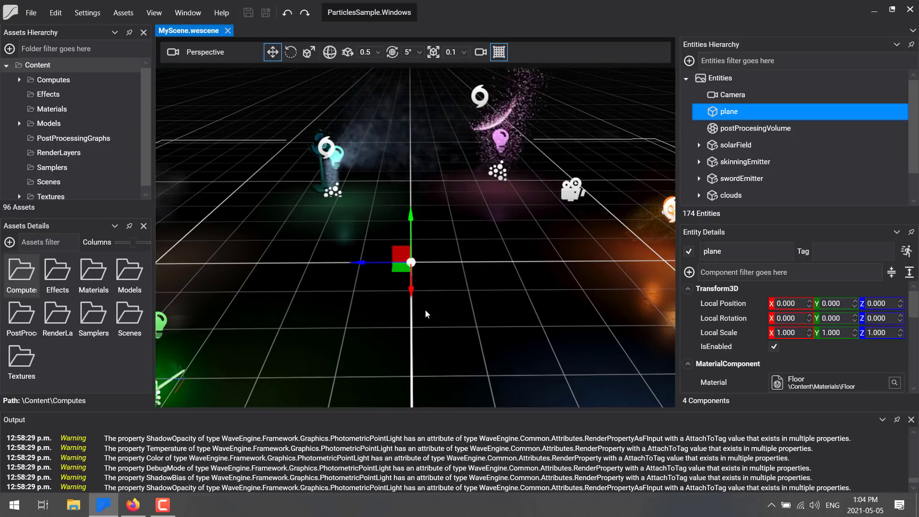
pyautogui.moveTo(432, 309); pyautogui.dragTo(302, 366, button='right')
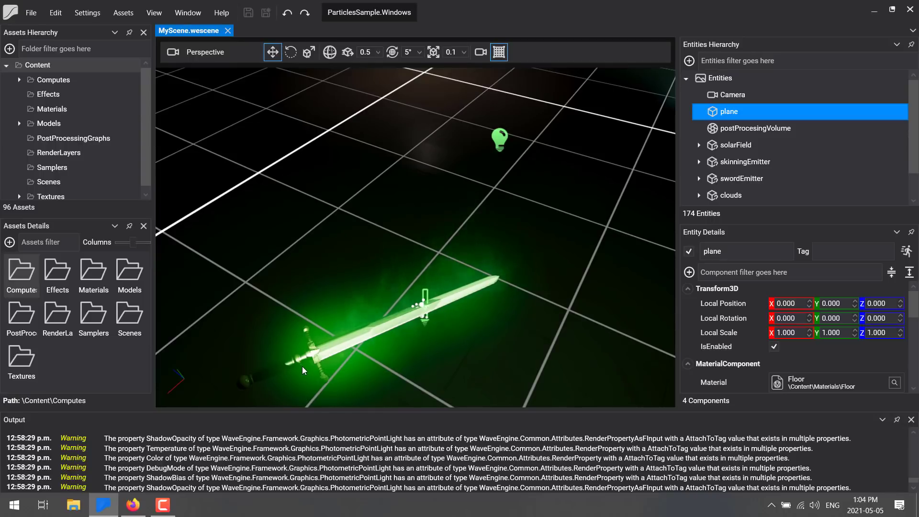
pyautogui.moveTo(294, 347); pyautogui.dragTo(736, 237, button='right')
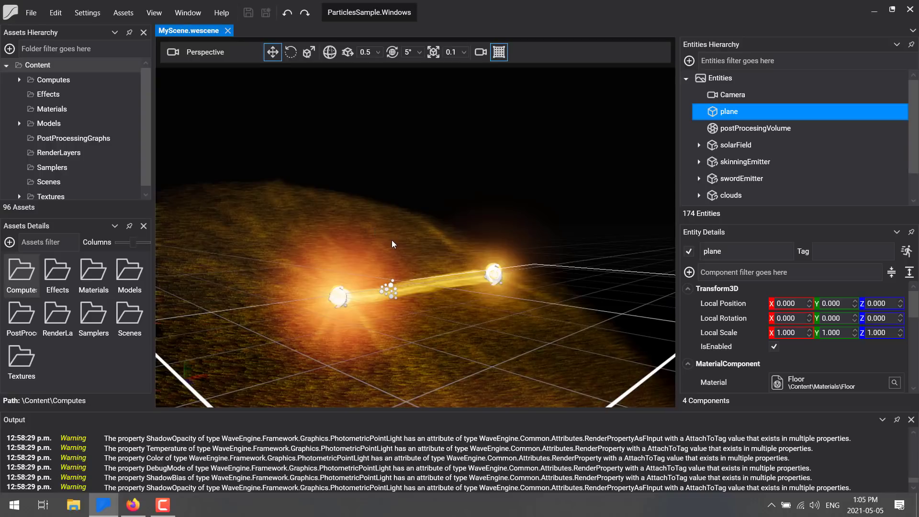
# Step: Orbit and zoom toward the blue particle creature, then swing back out across the lights
pyautogui.moveTo(392, 244); pyautogui.dragTo(464, 243, button='right')
pyautogui.scroll(1, 464, 243)
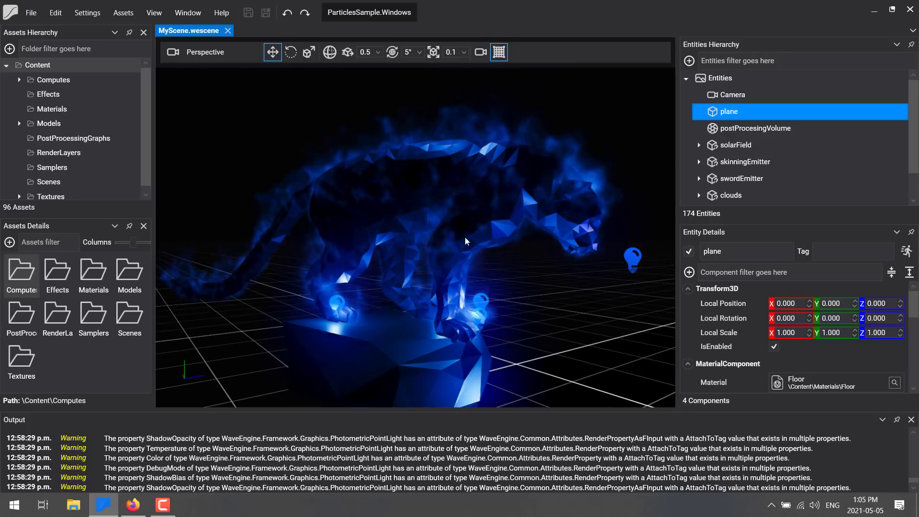
pyautogui.moveTo(457, 250); pyautogui.dragTo(610, 236, button='right')
pyautogui.moveTo(558, 268); pyautogui.dragTo(460, 286, button='right')
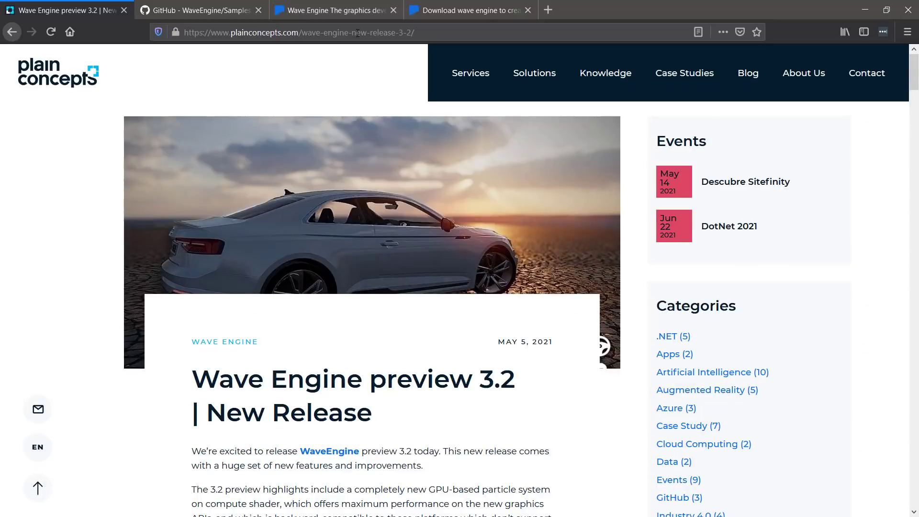
# Step: Search 'wave' in the app launcher, start Wave Engine, and open the AreaLightsDemo recent project
pyautogui.press('super')
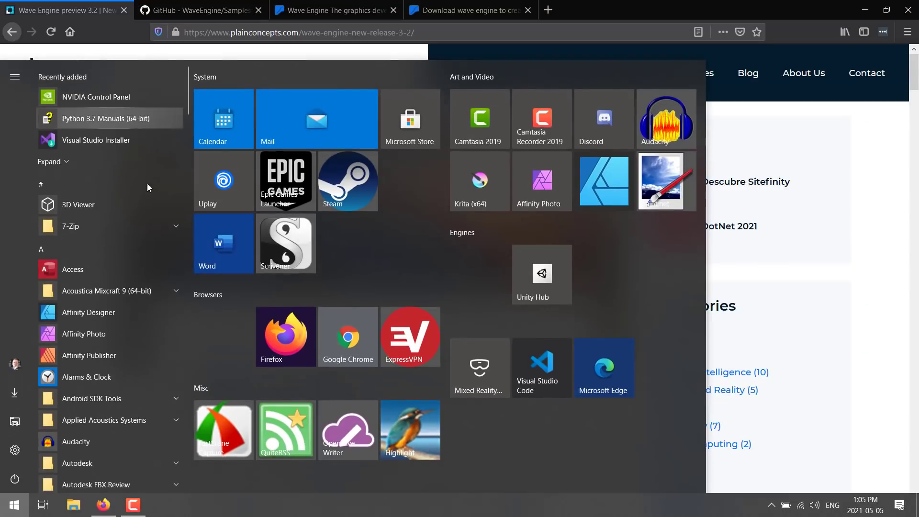
pyautogui.press('Escape')
pyautogui.press('F11')
pyautogui.press('super')
pyautogui.write('wave')
pyautogui.press('Escape')
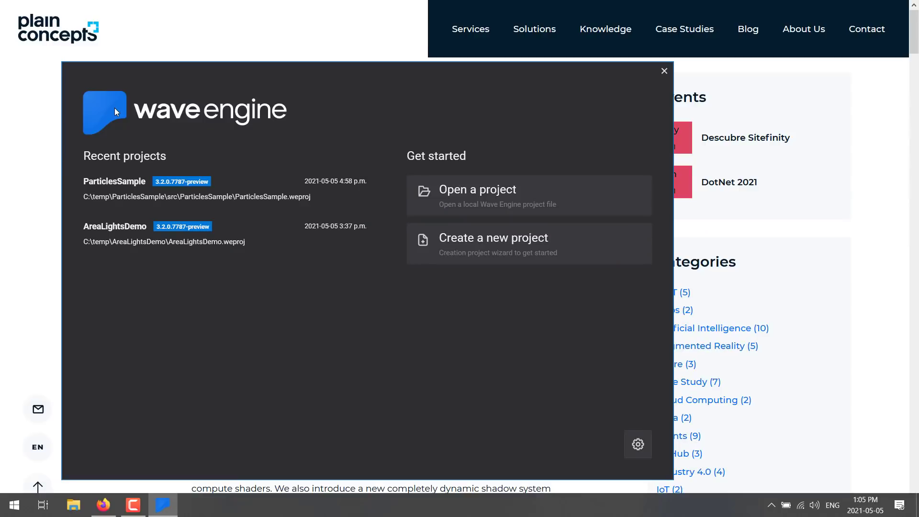
pyautogui.click(121, 226)
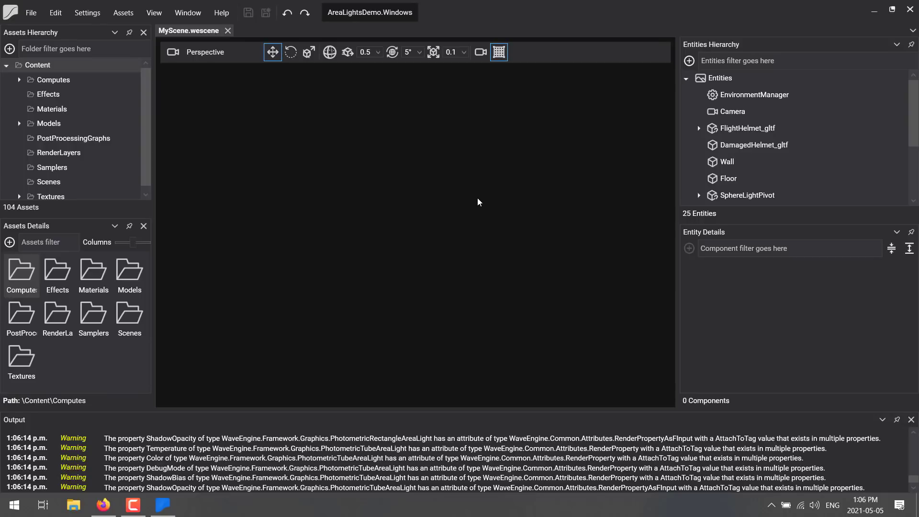
# Step: Open MyScene from the Scenes folder, orbit near the helmets, and select the glowing sphere light
pyautogui.click(49, 182)
pyautogui.doubleClick(26, 285)
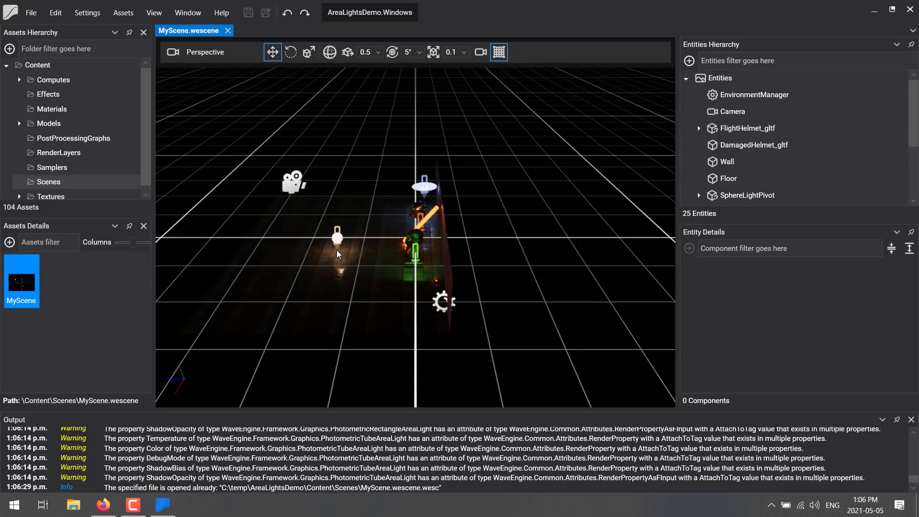
pyautogui.moveTo(410, 268); pyautogui.dragTo(562, 258, button='right')
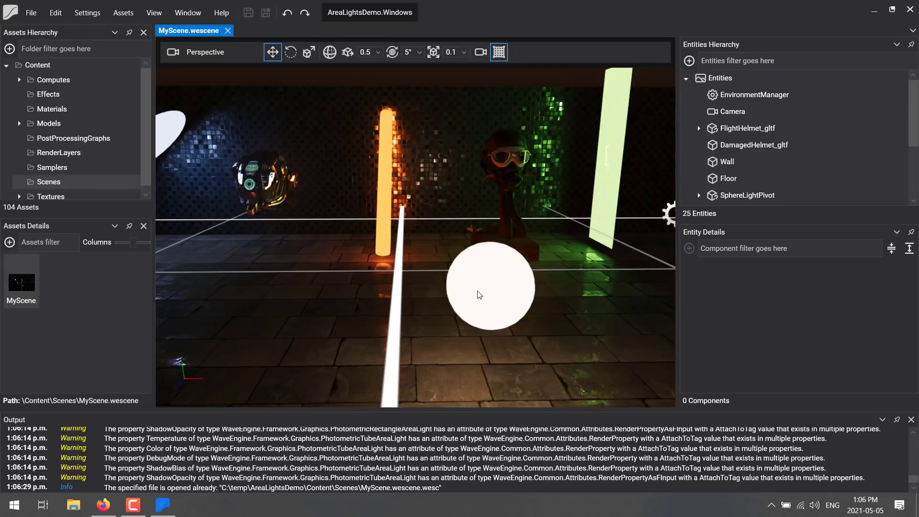
pyautogui.click(479, 295)
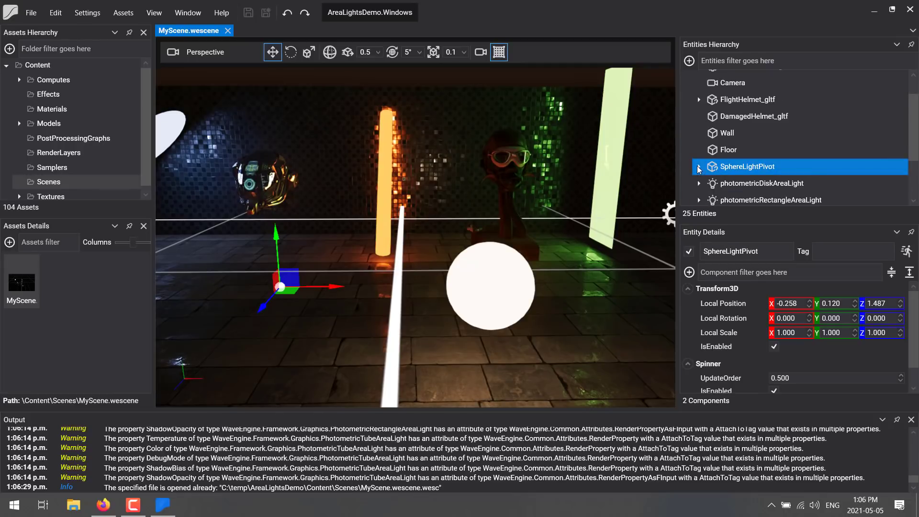
# Step: Move photometricSphereAreaLight under SphereLightPivot left toward the scene centre and the camera
pyautogui.click(699, 167)
pyautogui.click(734, 185)
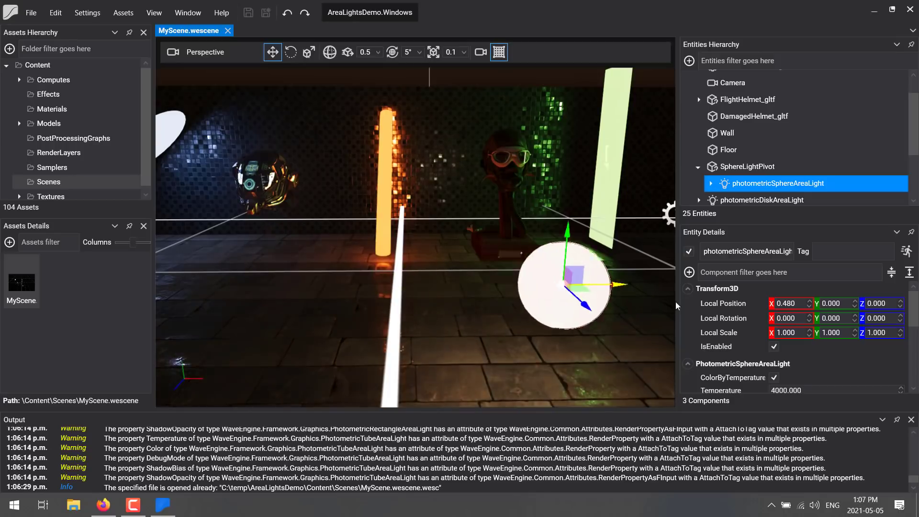
pyautogui.moveTo(651, 305); pyautogui.dragTo(505, 316)
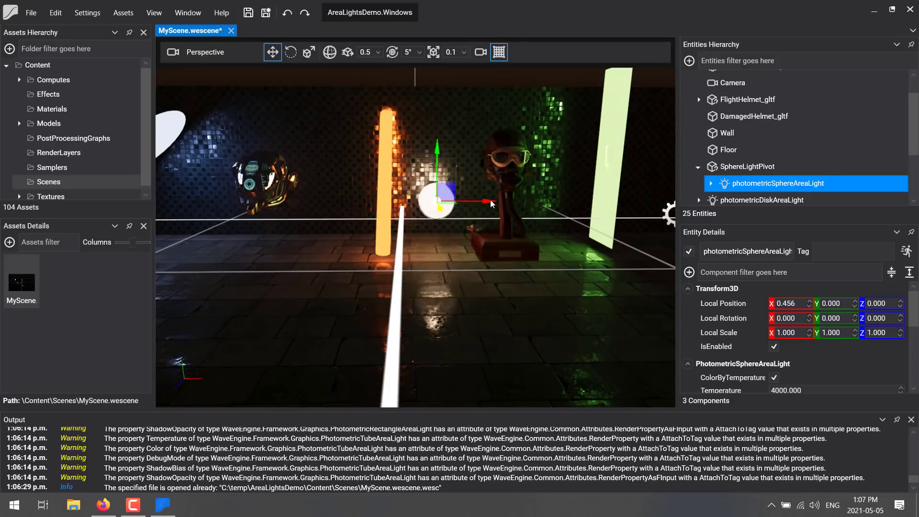
pyautogui.moveTo(507, 282); pyautogui.dragTo(519, 301)
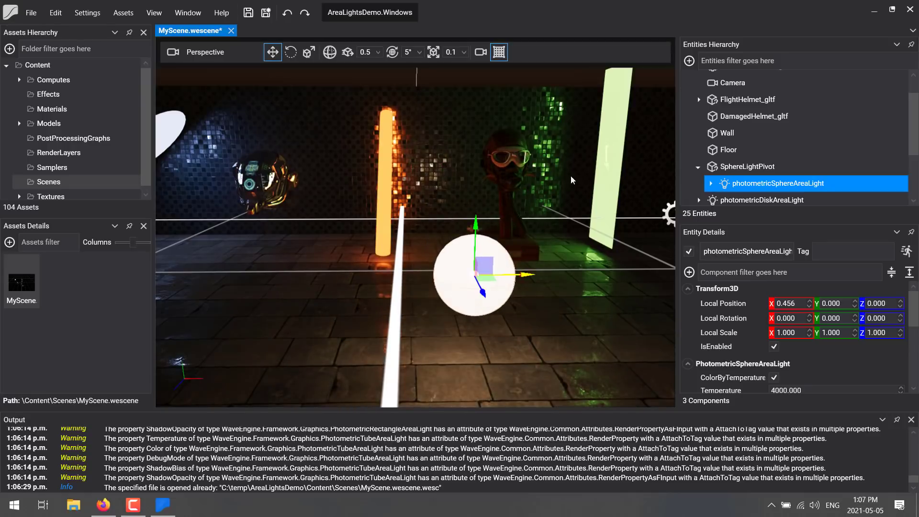
# Step: Select photometricRectangleAreaLight and lower its LightRange to 19.990
pyautogui.click(612, 151)
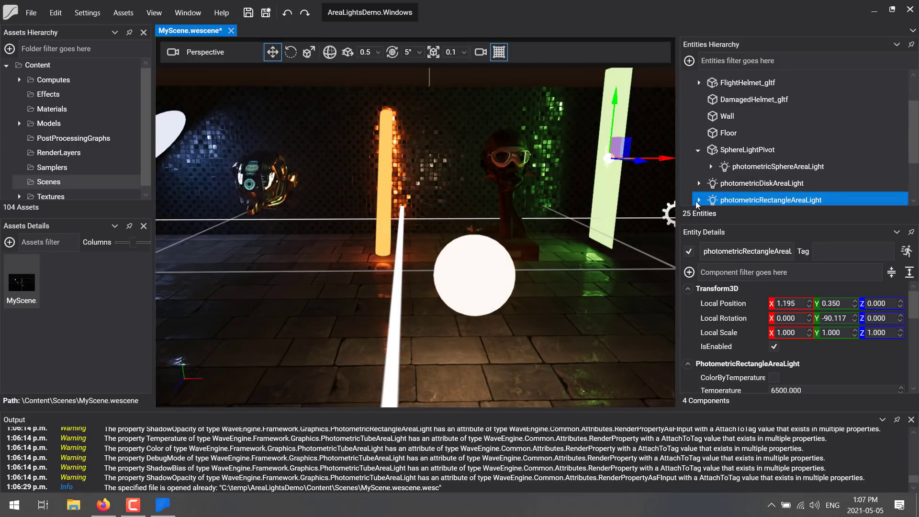
pyautogui.scroll(-2, 697, 205)
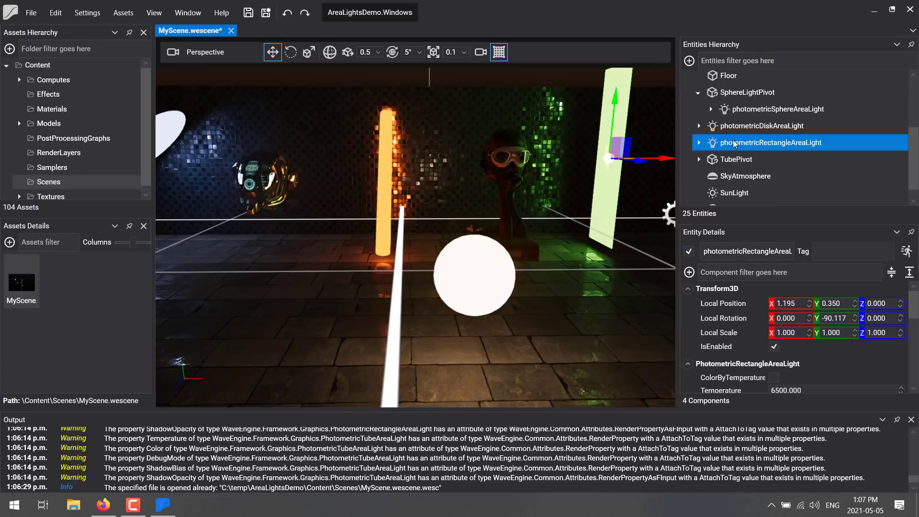
pyautogui.click(699, 142)
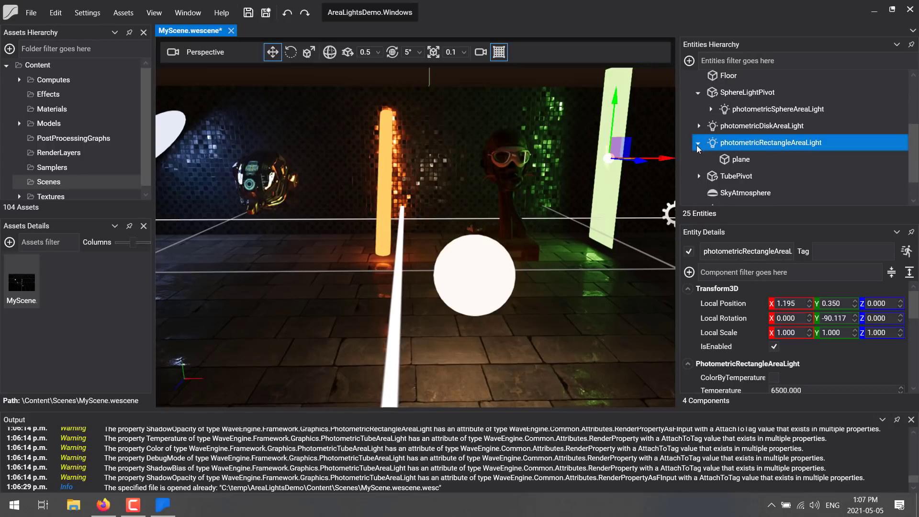
pyautogui.click(740, 159)
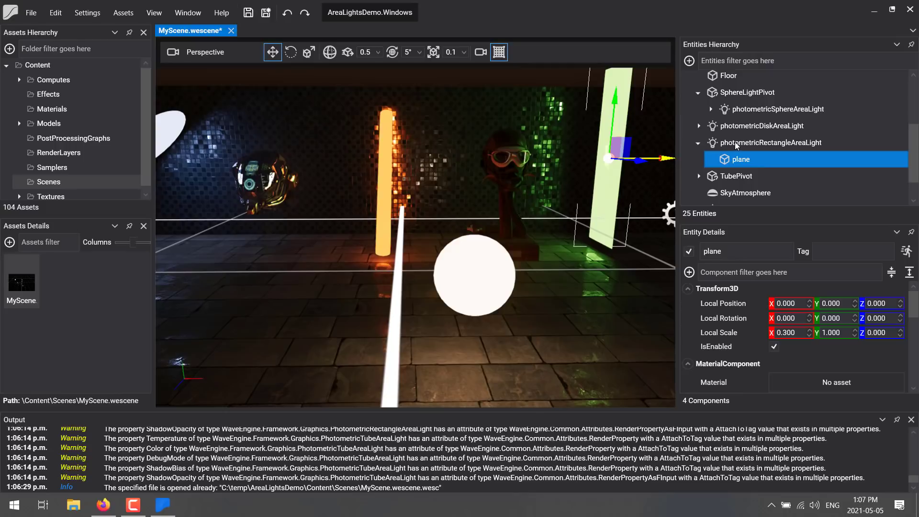
pyautogui.click(750, 142)
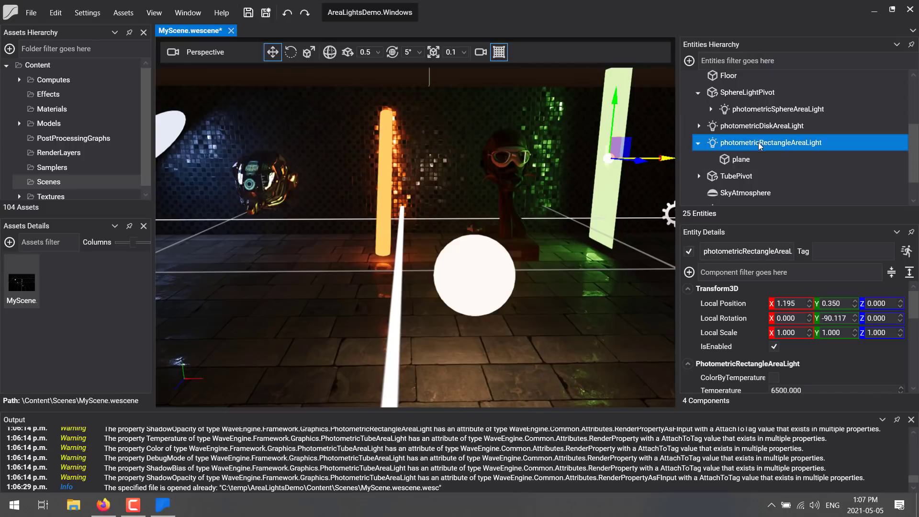
pyautogui.scroll(-2, 744, 337)
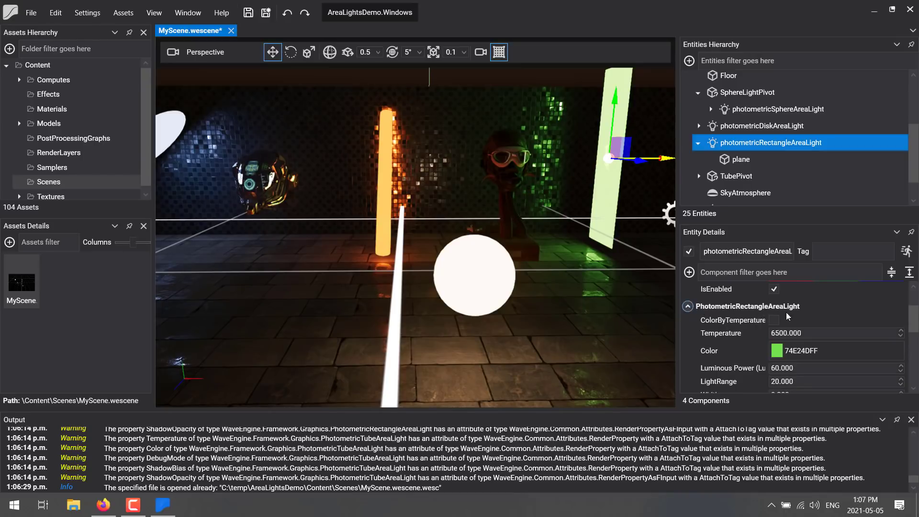
pyautogui.scroll(-2, 785, 349)
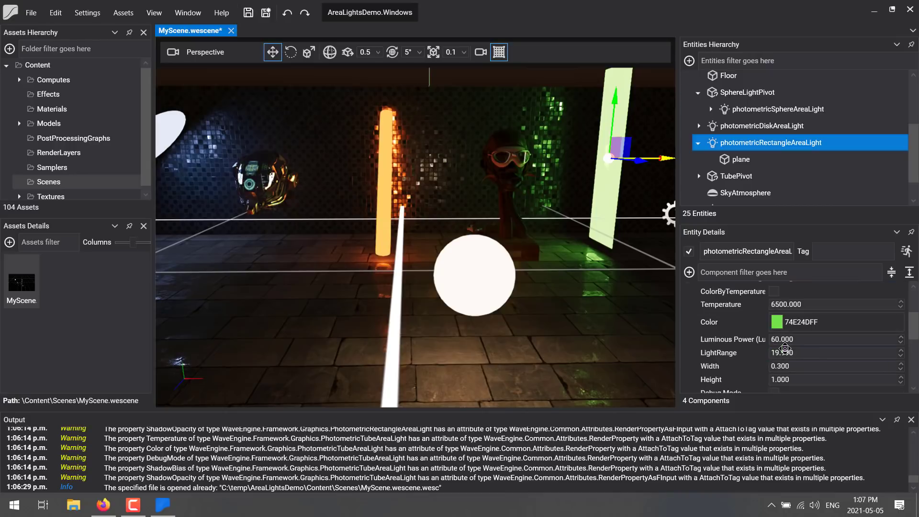
pyautogui.scroll(2, 785, 352)
# Step: Change the rectangle area light's colour to vivid red, EF140EFF
pyautogui.click(781, 325)
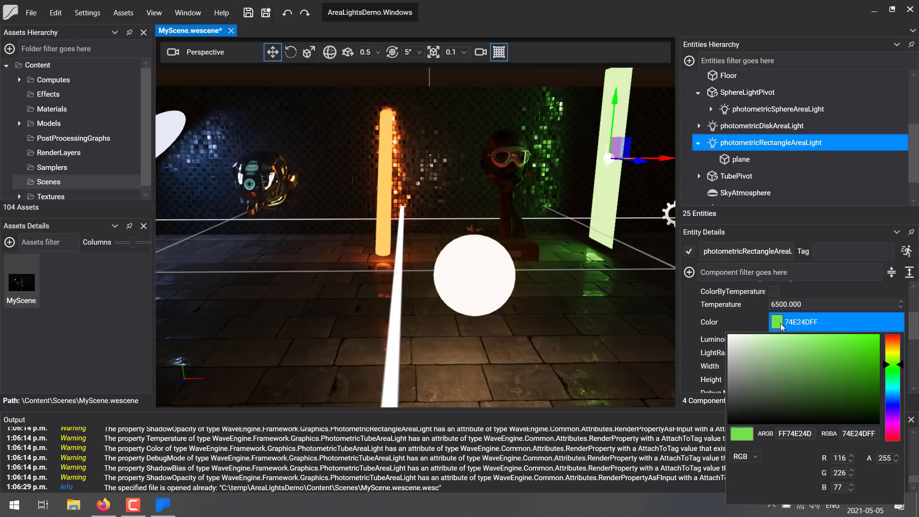
pyautogui.click(894, 344)
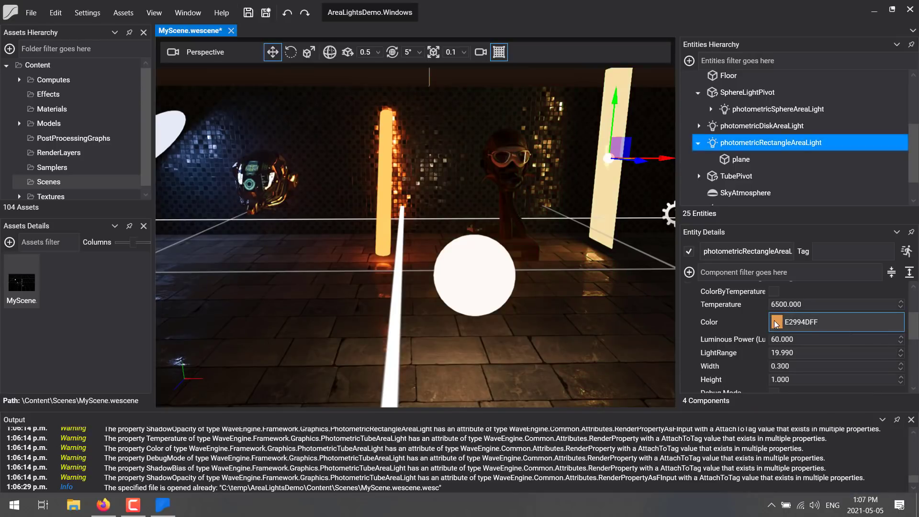
pyautogui.click(788, 325)
pyautogui.click(894, 340)
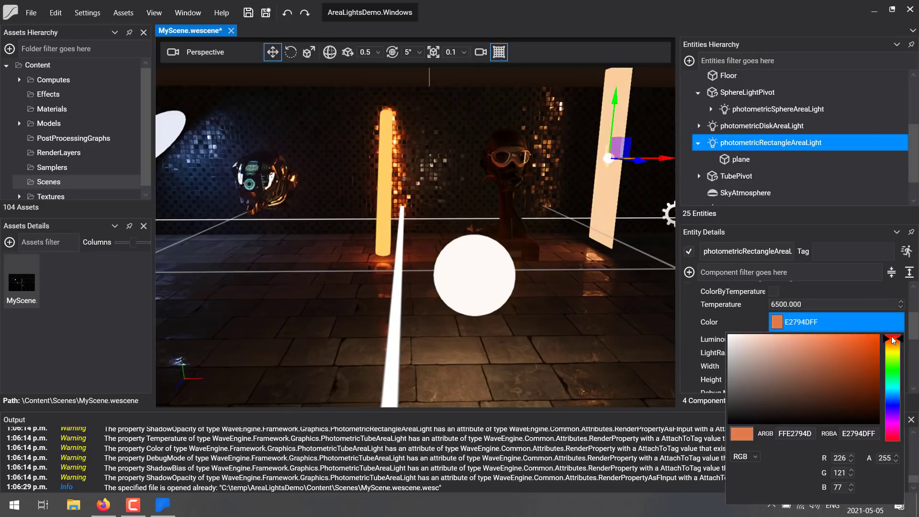
pyautogui.click(835, 320)
pyautogui.click(896, 338)
pyautogui.click(871, 340)
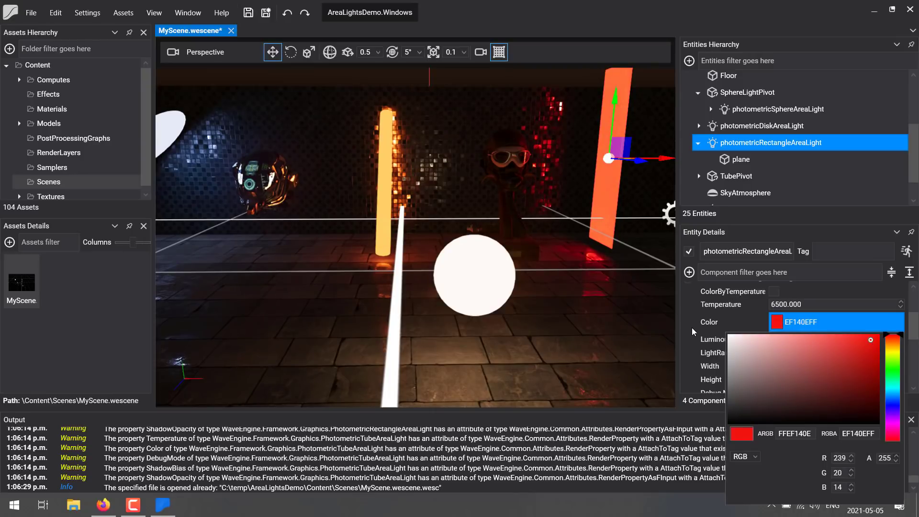
# Step: Set the rectangle light's luminous power to 150 and slide it left along X
pyautogui.click(799, 341)
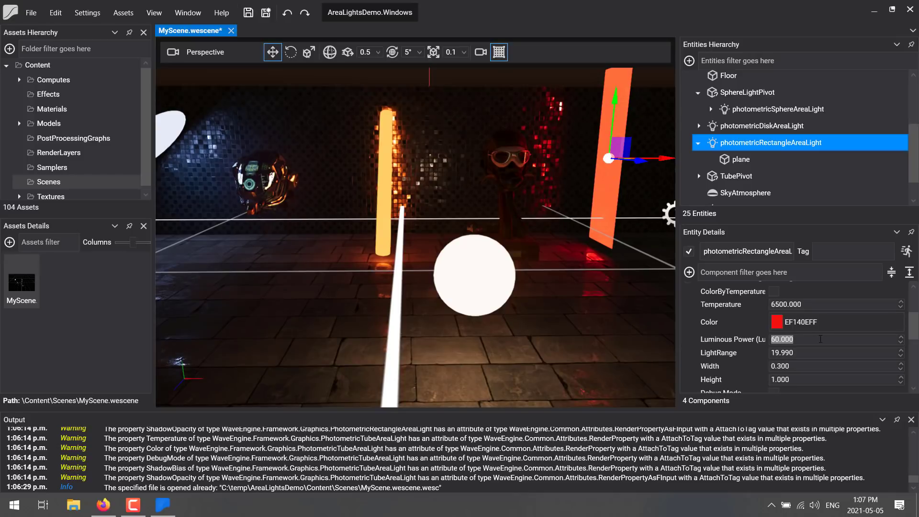
pyautogui.write('150')
pyautogui.press('Tab')
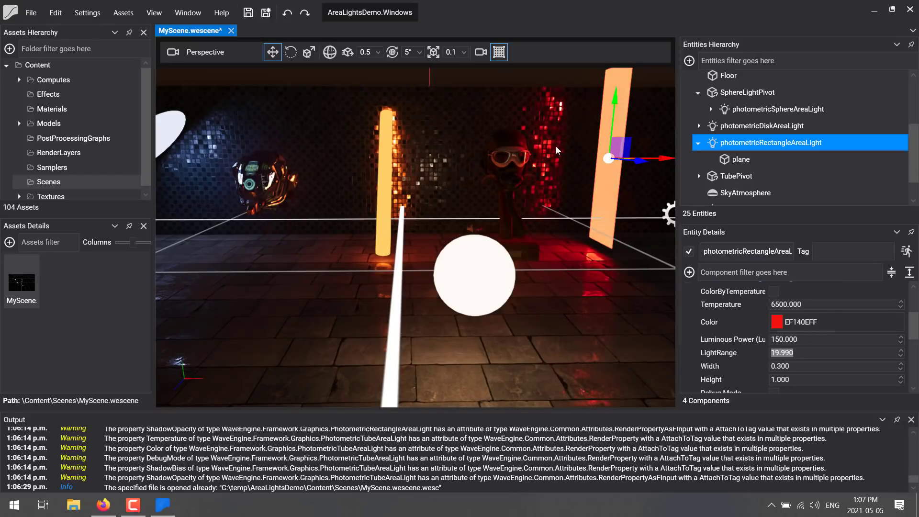
pyautogui.moveTo(658, 161); pyautogui.dragTo(611, 182)
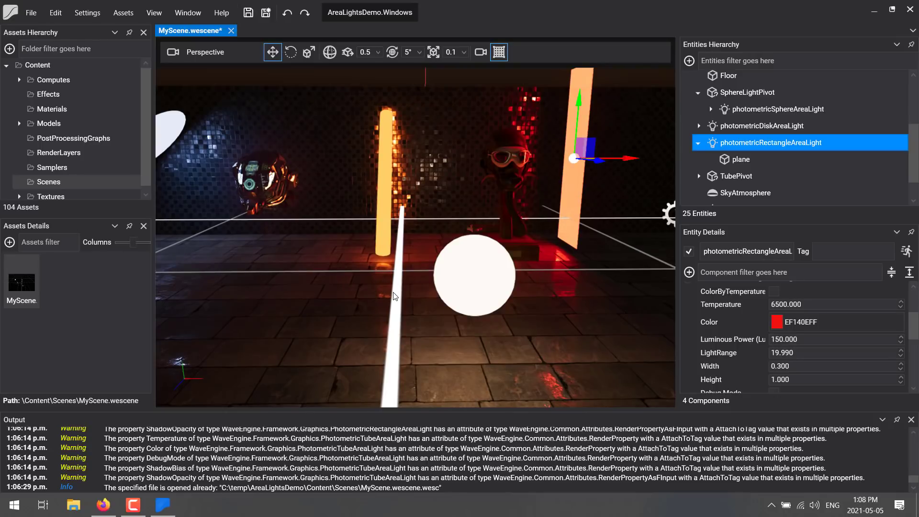
# Step: Move the disk area light right along X, then switch to the release article in Firefox
pyautogui.moveTo(396, 294); pyautogui.dragTo(316, 225, button='right')
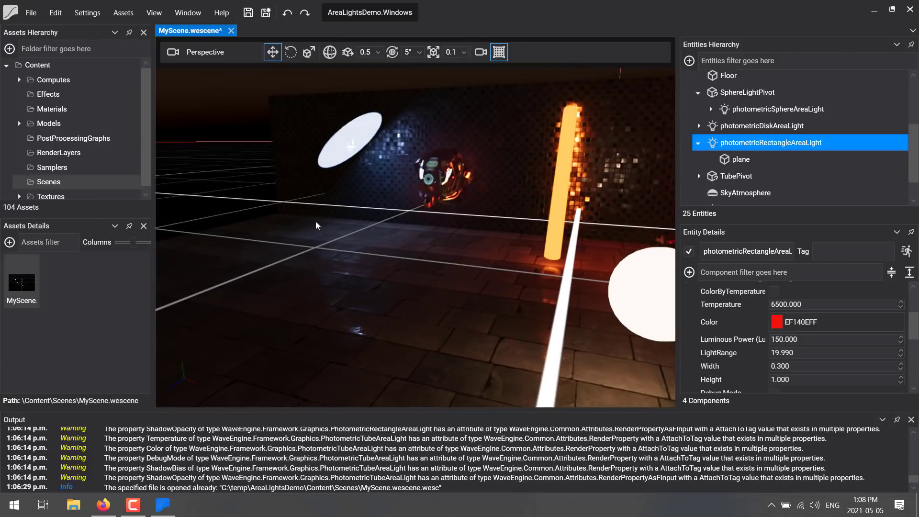
pyautogui.click(337, 143)
pyautogui.moveTo(394, 144); pyautogui.dragTo(445, 143)
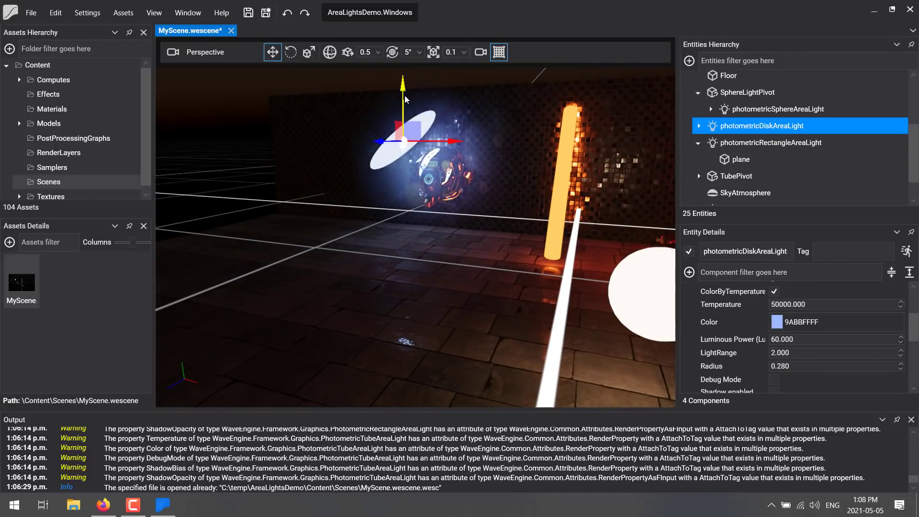
pyautogui.scroll(3, 478, 235)
pyautogui.moveTo(477, 235); pyautogui.dragTo(551, 208, button='right')
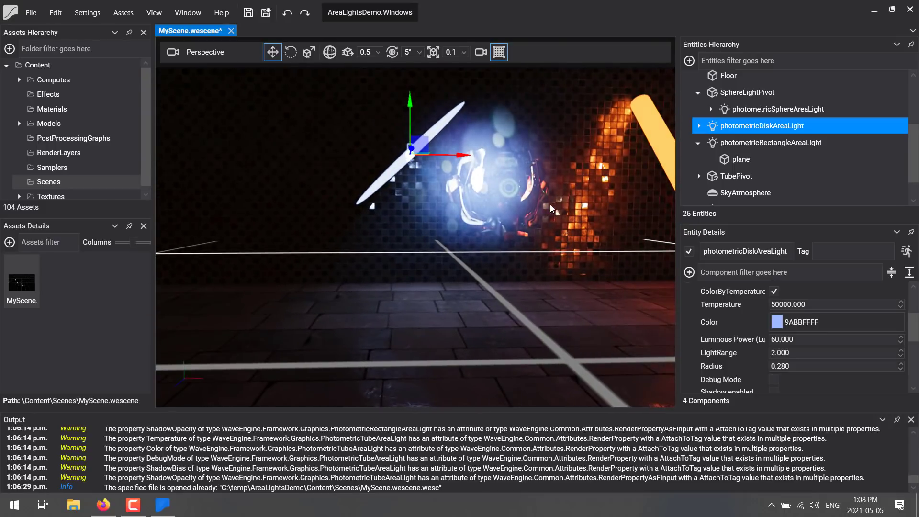
pyautogui.click(103, 505)
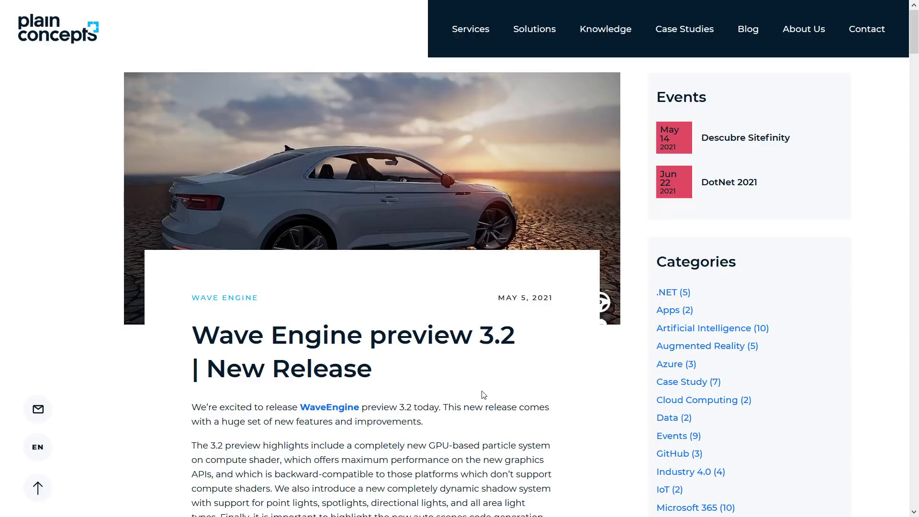
# Step: Scroll the article past the intro, Shadows section and PCF comparison to the Particle System heading
pyautogui.scroll(-5, 484, 394)
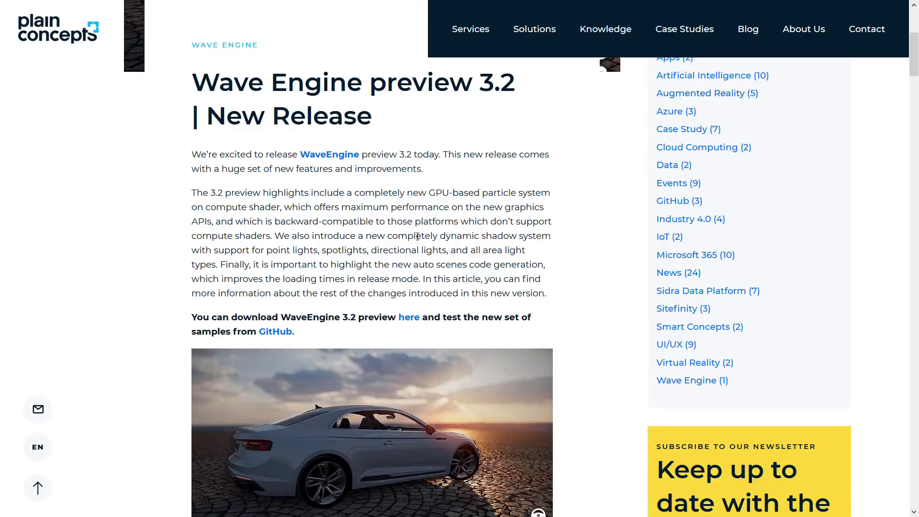
pyautogui.scroll(-10, 417, 237)
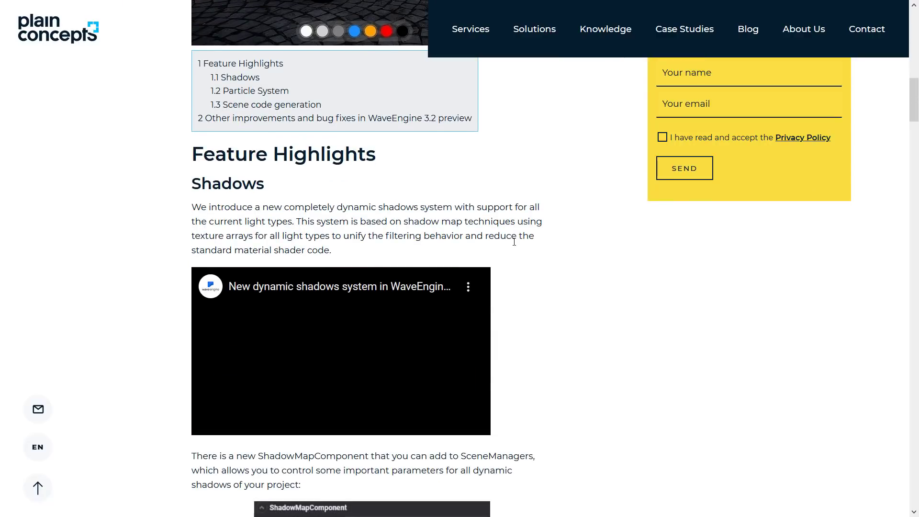
pyautogui.scroll(-1, 524, 268)
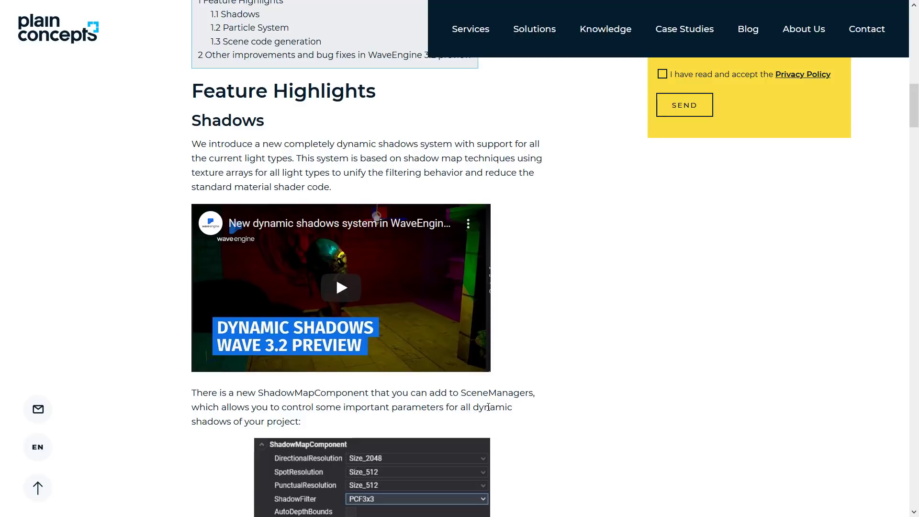
pyautogui.scroll(-3, 488, 407)
pyautogui.scroll(-5, 636, 366)
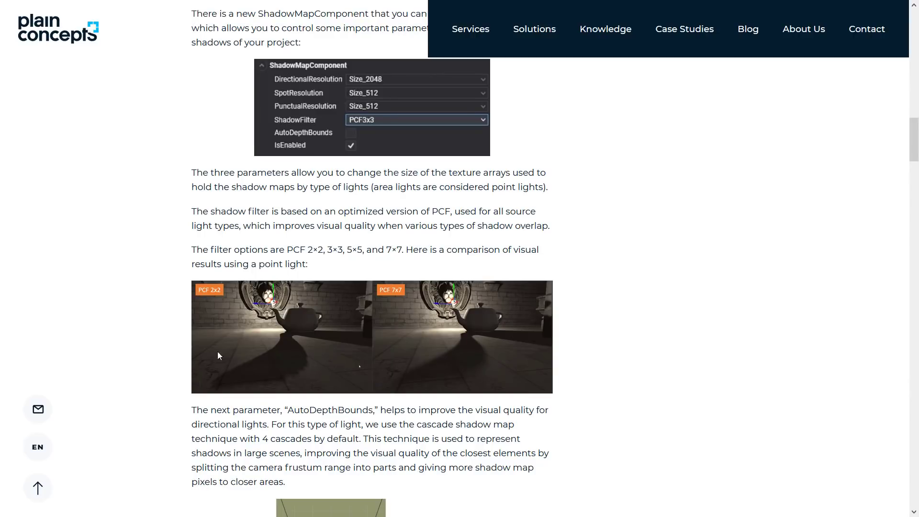
pyautogui.scroll(-10, 523, 332)
pyautogui.scroll(-4, 526, 337)
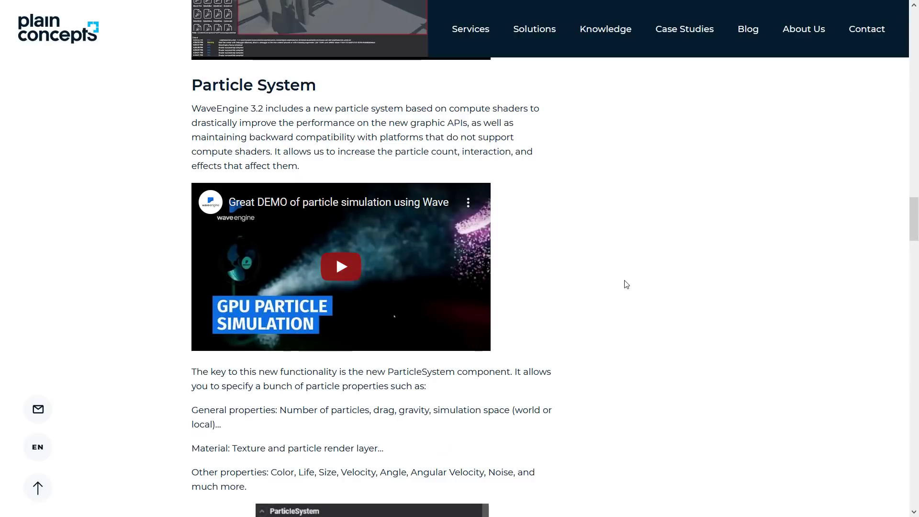
# Step: Read through the particle section, briefly highlighting the Primitive shapes label
pyautogui.scroll(-4, 625, 279)
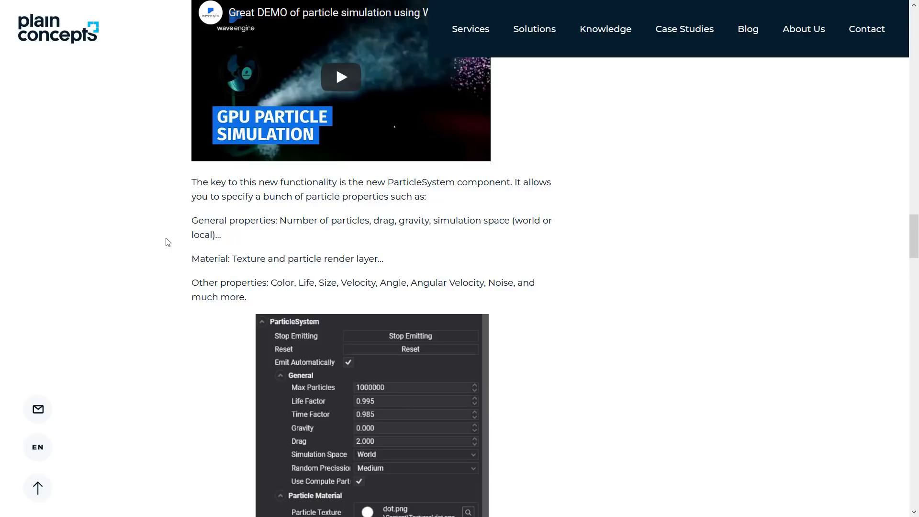
pyautogui.scroll(-1, 225, 251)
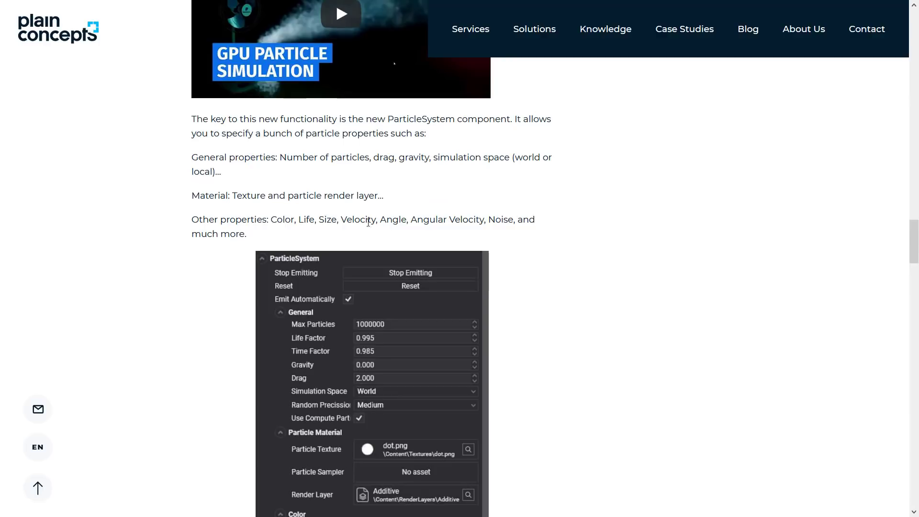
pyautogui.scroll(-5, 612, 253)
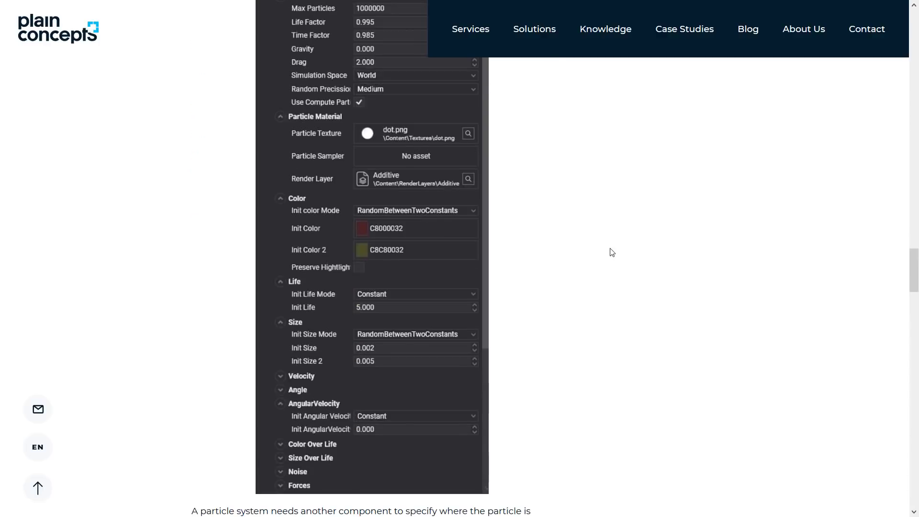
pyautogui.scroll(-5, 612, 252)
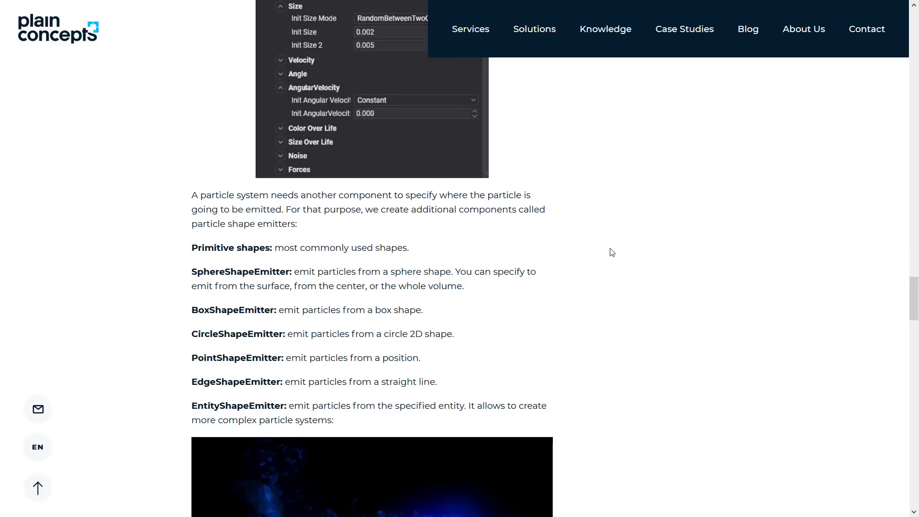
pyautogui.scroll(-1, 611, 252)
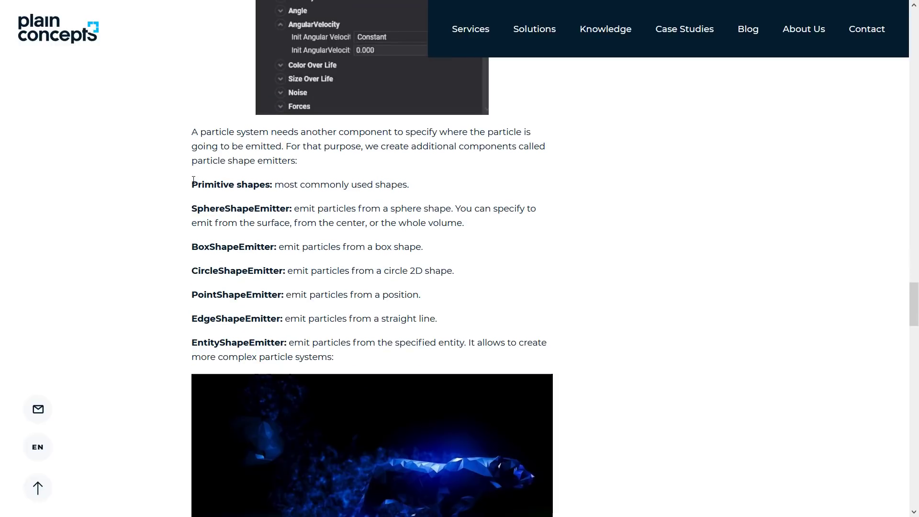
pyautogui.moveTo(200, 182); pyautogui.dragTo(265, 184)
pyautogui.click(266, 184)
# Step: Continue through the scene code generation and bug-fix sections to the WaveEngine/Samples GitHub link
pyautogui.scroll(-1, 368, 286)
pyautogui.scroll(-1, 367, 287)
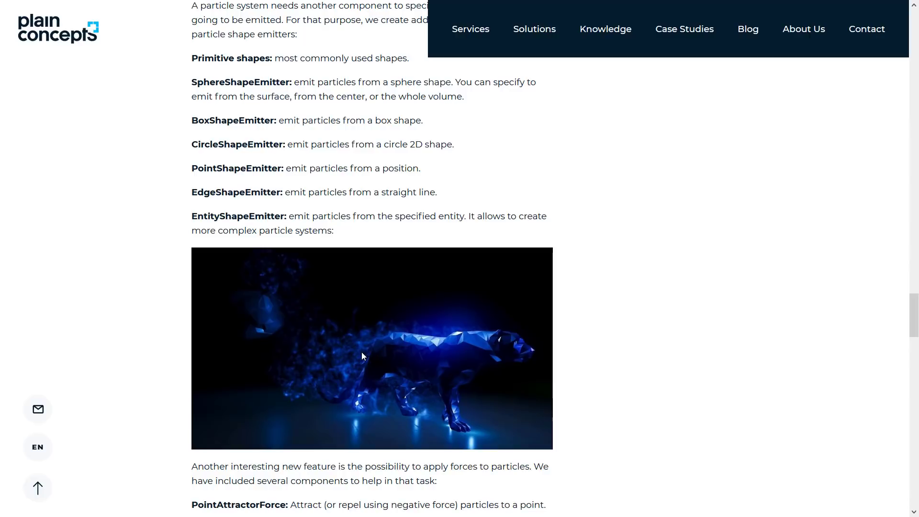
pyautogui.scroll(-6, 361, 352)
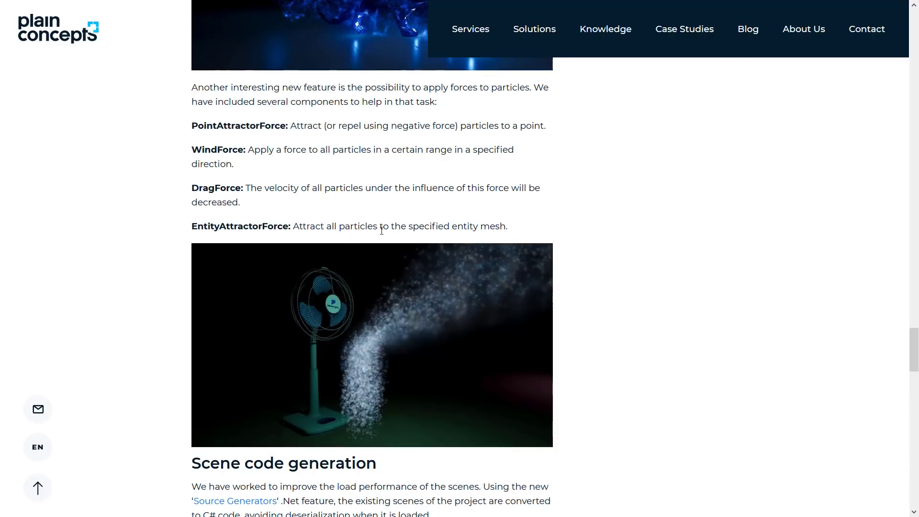
pyautogui.scroll(-5, 381, 231)
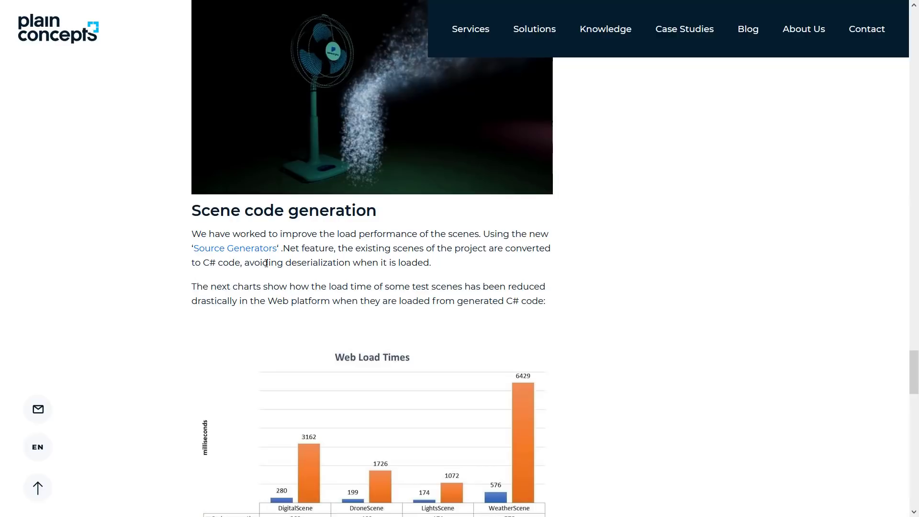
pyautogui.scroll(-3, 412, 265)
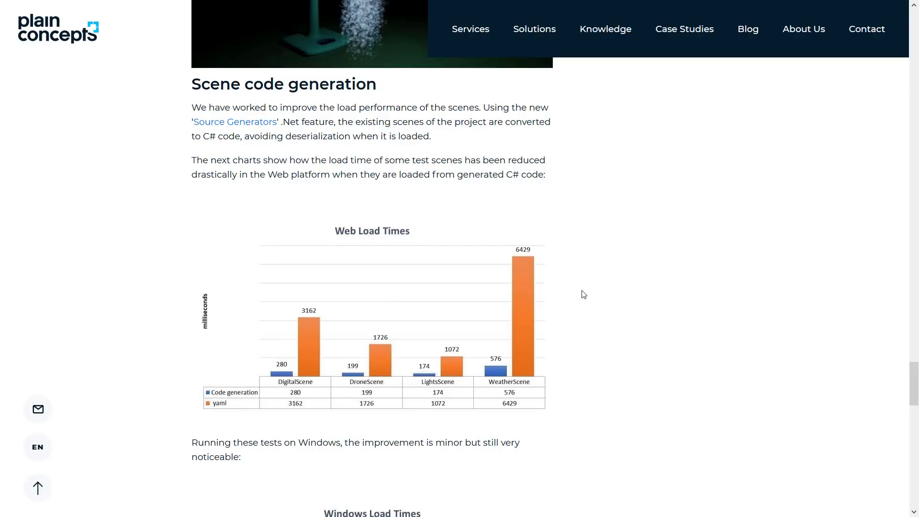
pyautogui.scroll(-7, 584, 293)
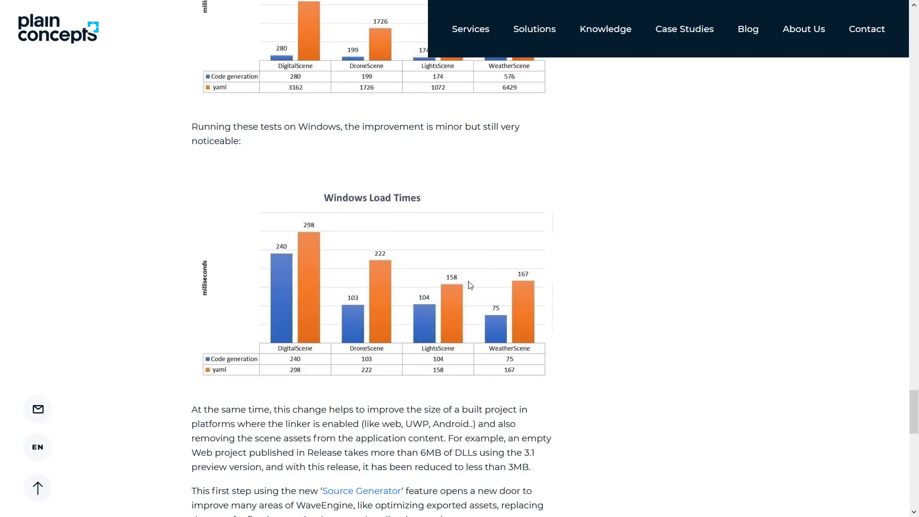
pyautogui.scroll(-9, 479, 290)
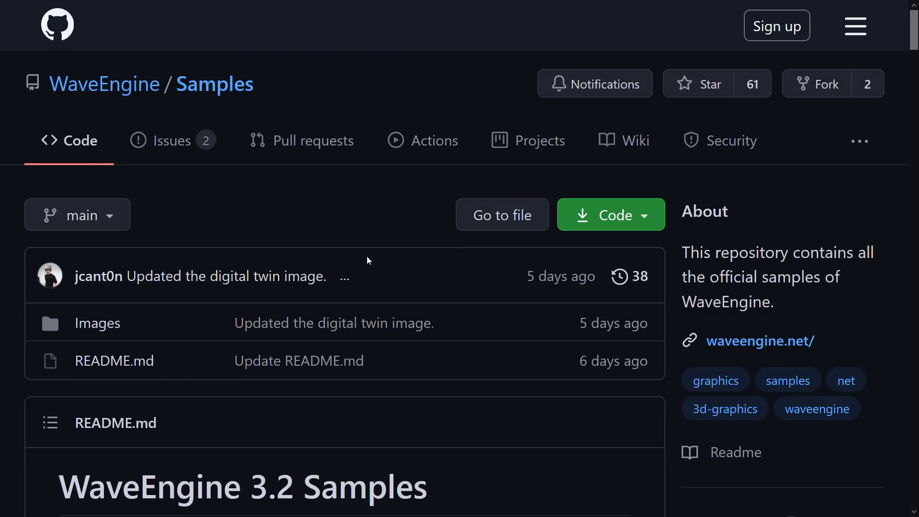
pyautogui.scroll(-2, 367, 256)
pyautogui.scroll(2, 362, 225)
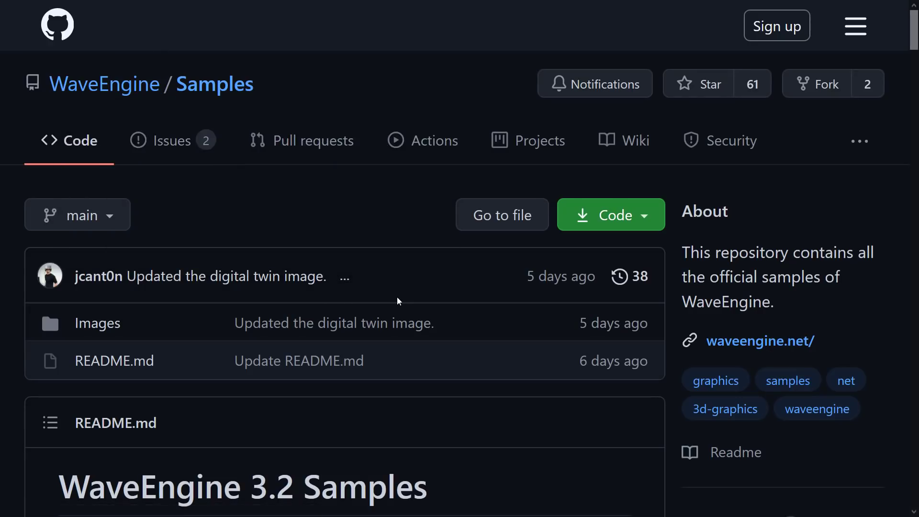
# Step: Read the README's opening demos, highlighting the WPF interface and Windows Forms/SDL sentences
pyautogui.scroll(-15, 404, 293)
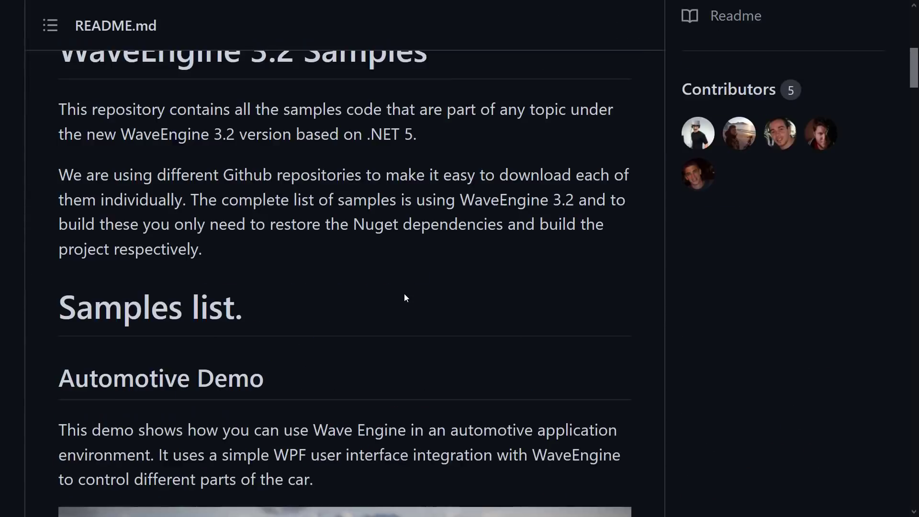
pyautogui.scroll(9, 405, 294)
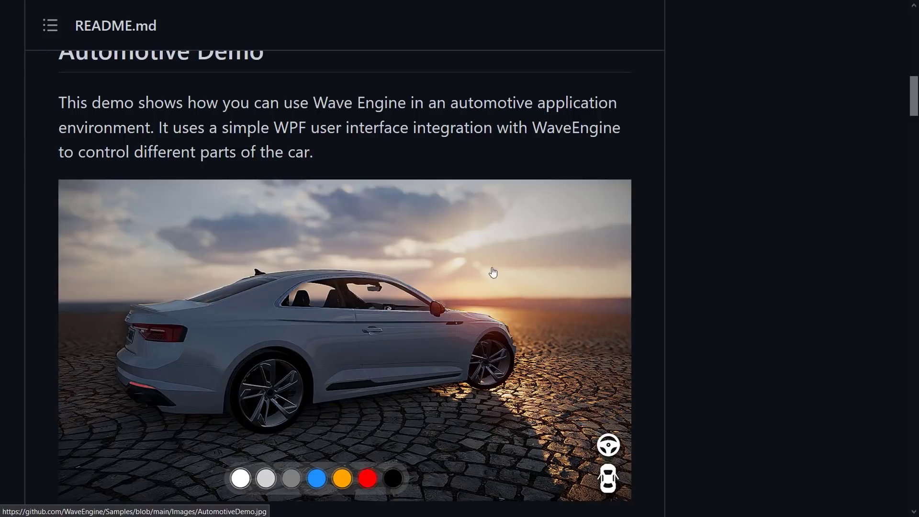
pyautogui.moveTo(232, 127); pyautogui.dragTo(398, 131)
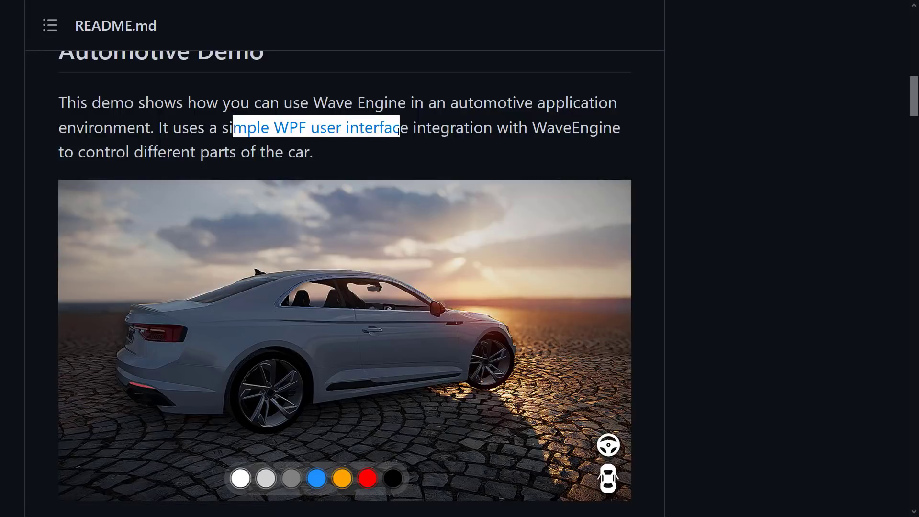
pyautogui.scroll(-2, 397, 131)
pyautogui.scroll(4, 331, 116)
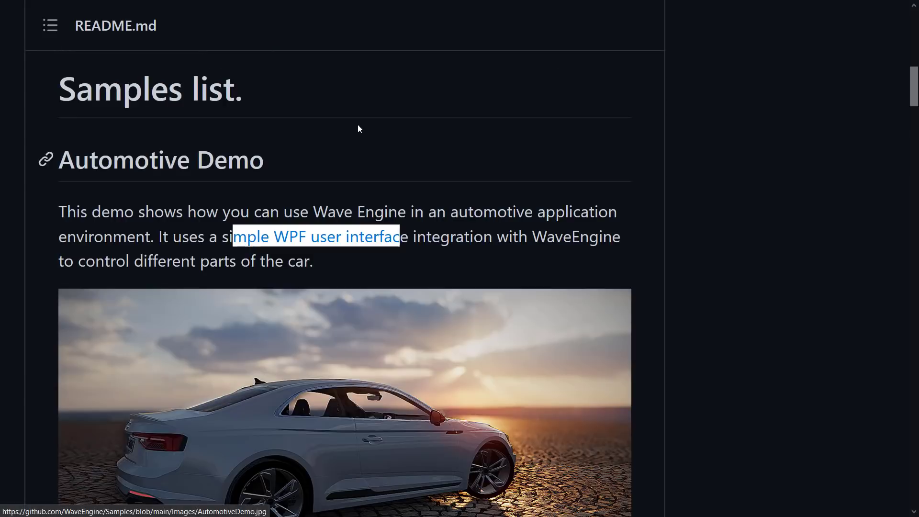
pyautogui.click(334, 260)
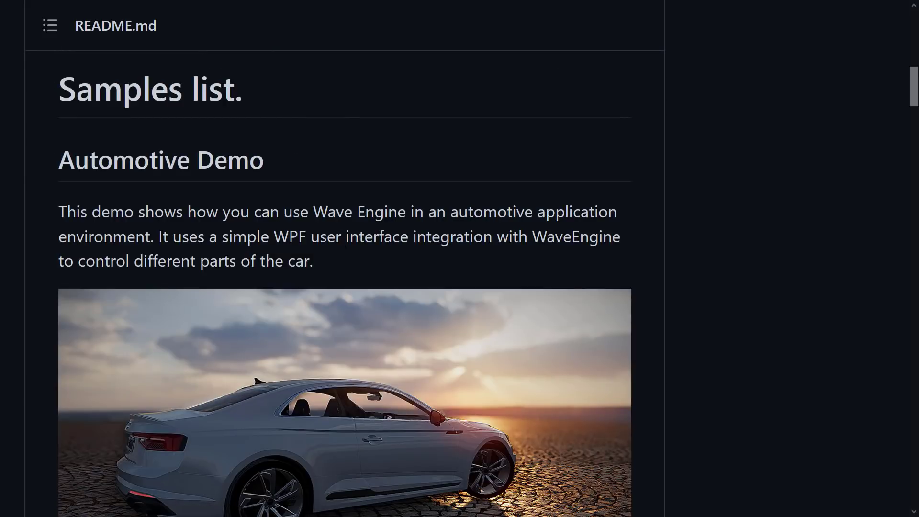
pyautogui.scroll(-10, 343, 246)
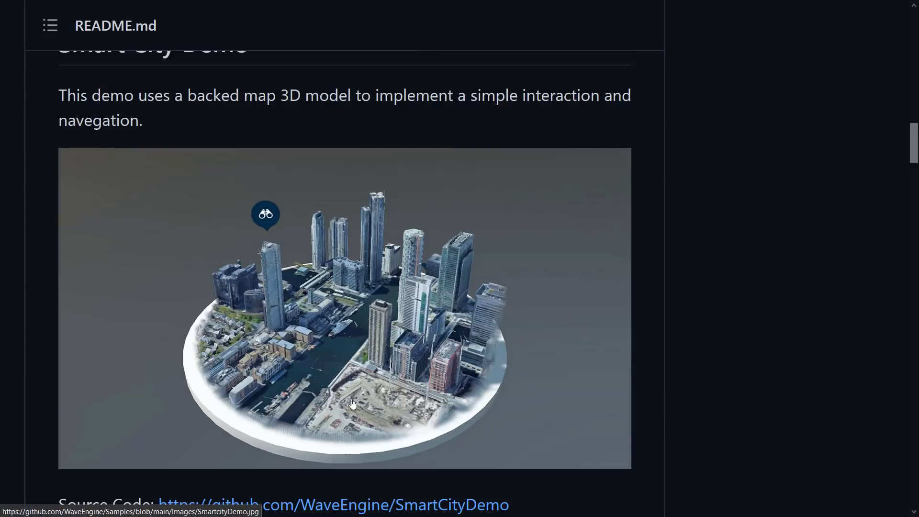
pyautogui.scroll(-10, 357, 405)
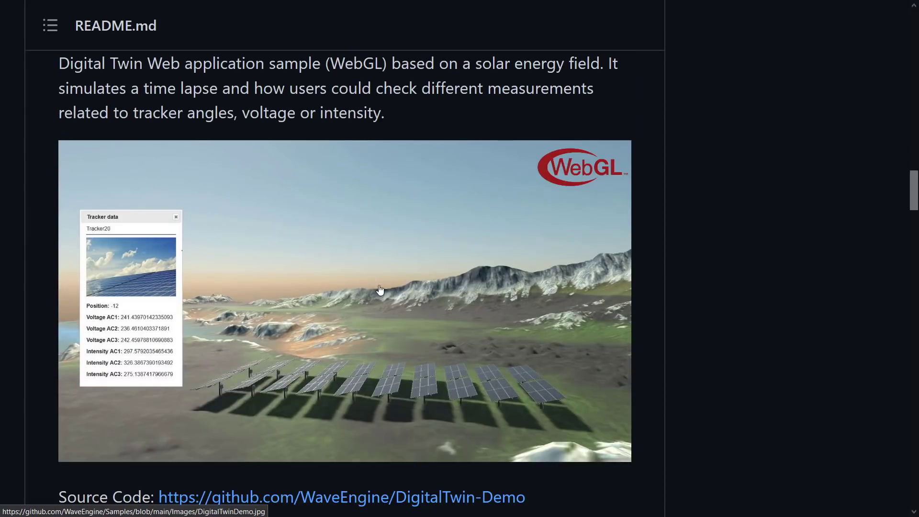
pyautogui.scroll(2, 423, 190)
pyautogui.scroll(-8, 423, 287)
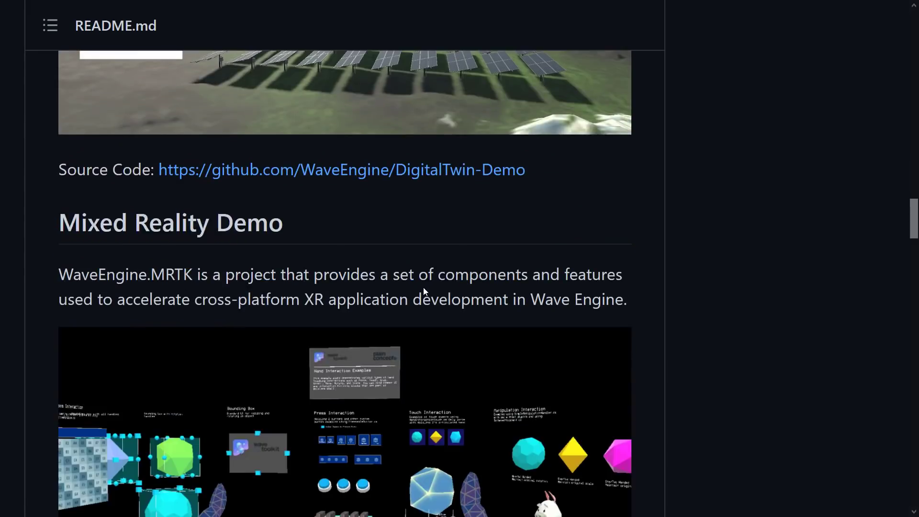
pyautogui.scroll(-2, 423, 287)
pyautogui.scroll(-2, 424, 293)
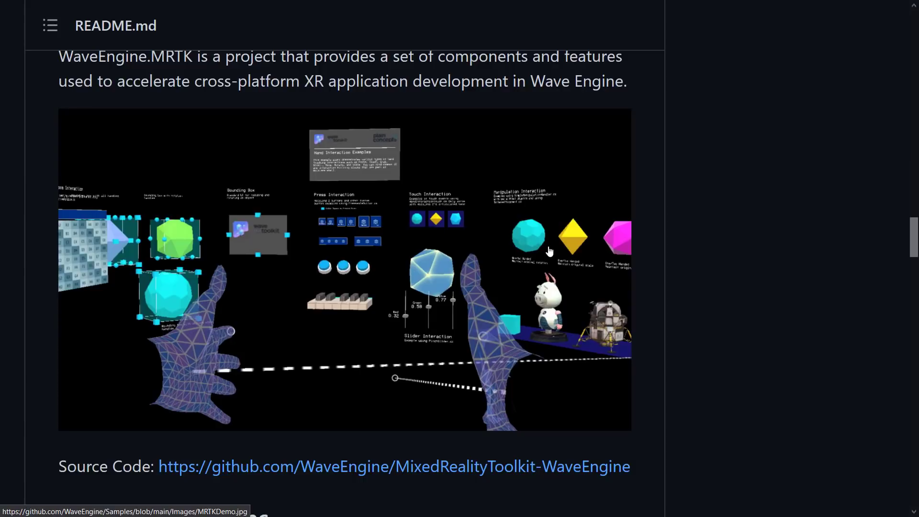
pyautogui.scroll(-10, 405, 353)
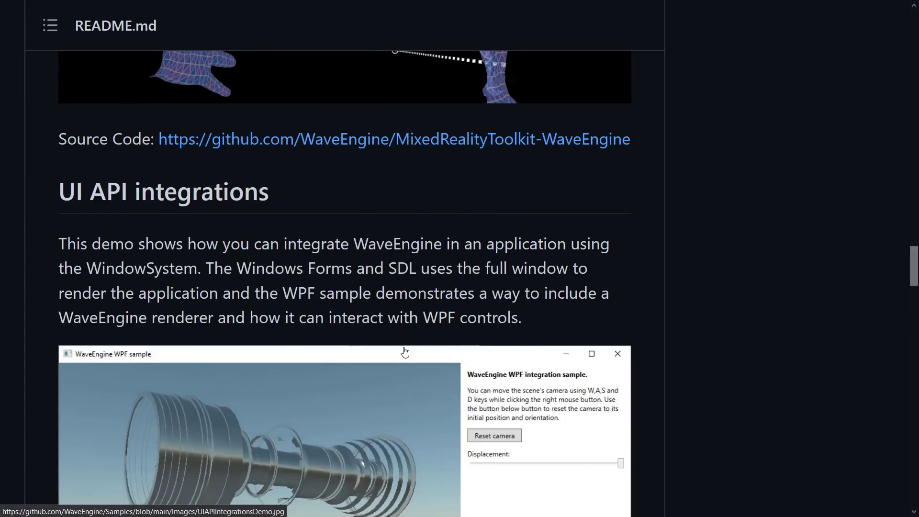
pyautogui.scroll(2, 405, 351)
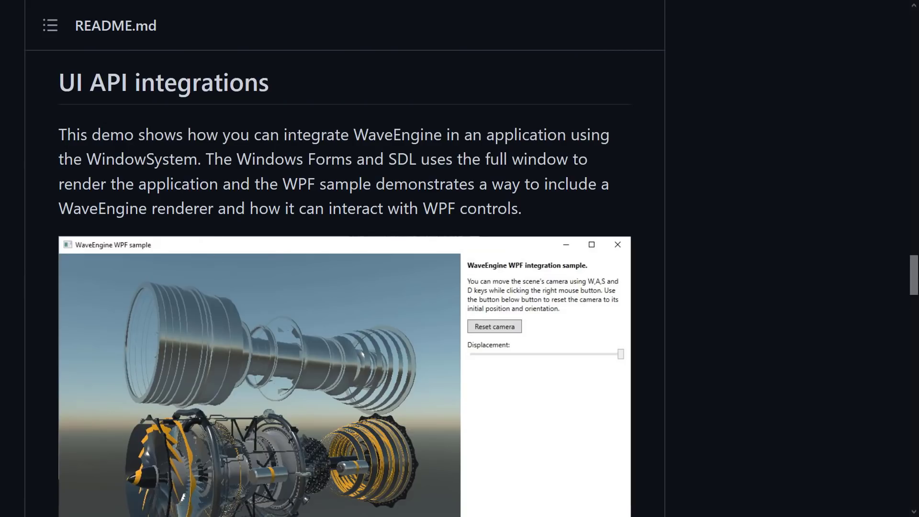
pyautogui.moveTo(201, 159); pyautogui.dragTo(416, 159)
pyautogui.click(294, 159)
# Step: Scroll through the remaining demo sections down to Low Level API, then back up
pyautogui.scroll(-2, 317, 230)
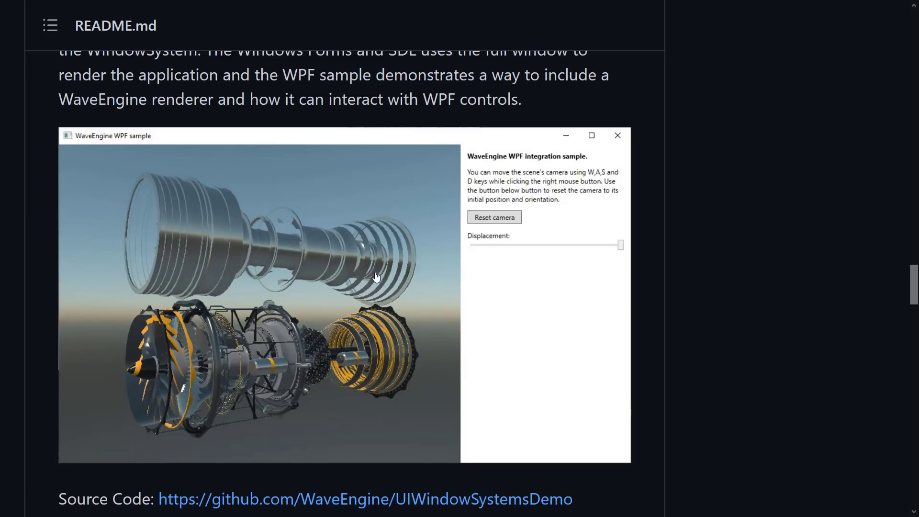
pyautogui.scroll(-8, 374, 292)
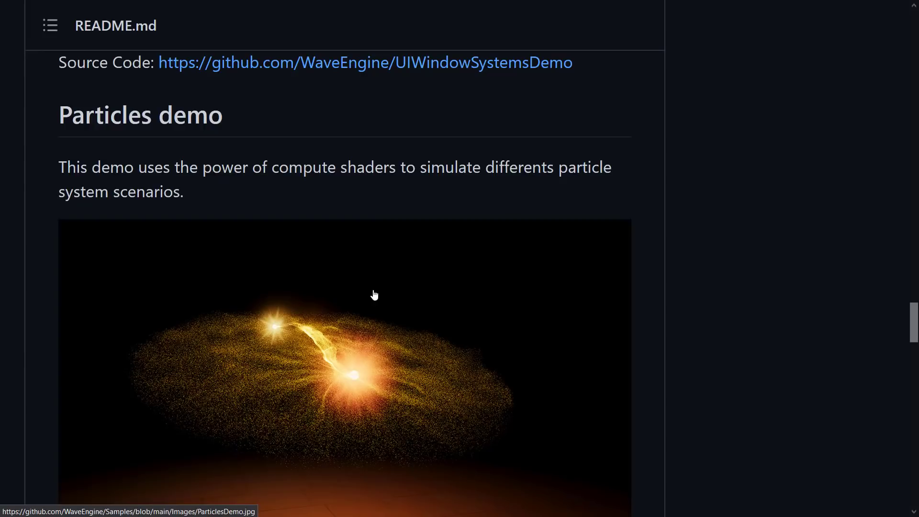
pyautogui.scroll(-5, 412, 225)
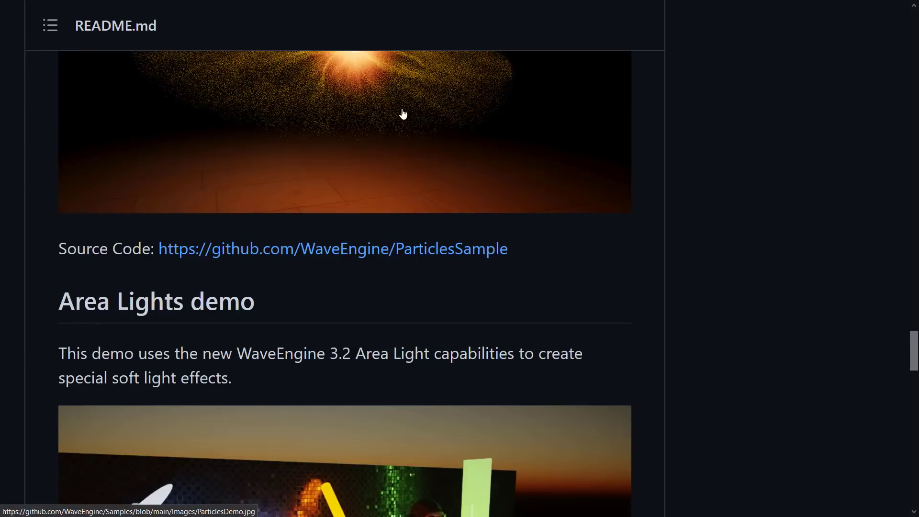
pyautogui.scroll(-5, 404, 120)
pyautogui.scroll(2, 357, 203)
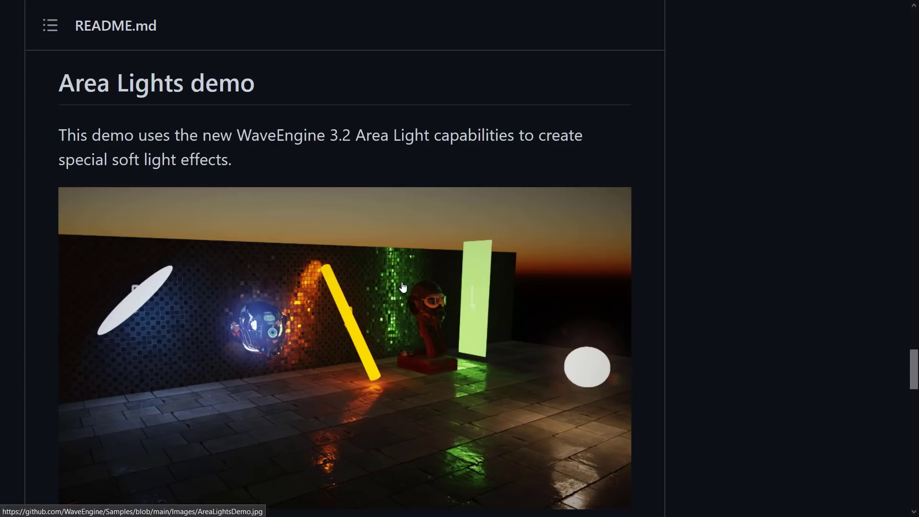
pyautogui.scroll(-2, 402, 287)
pyautogui.scroll(-8, 402, 287)
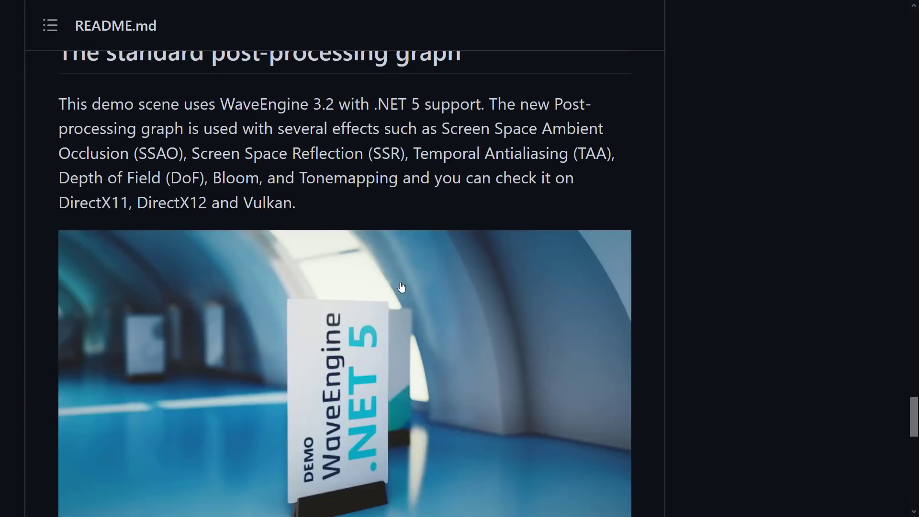
pyautogui.scroll(2, 392, 214)
pyautogui.scroll(-5, 477, 250)
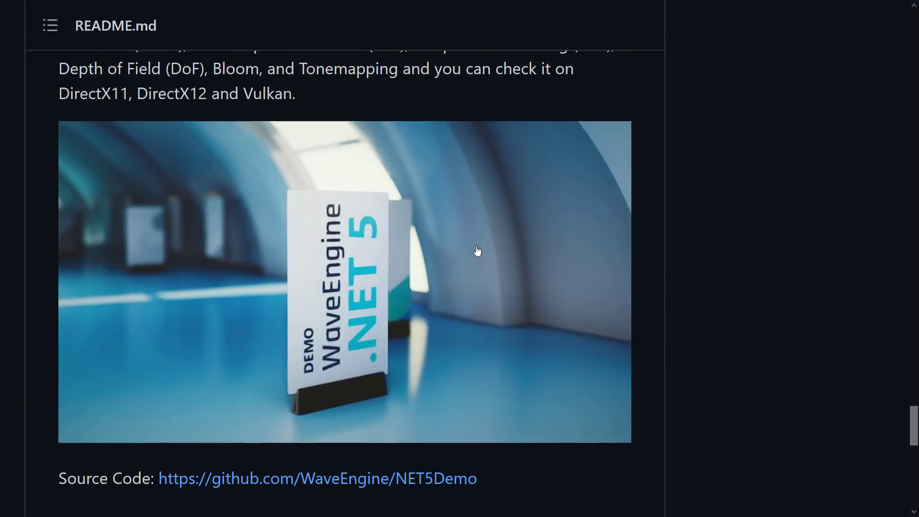
pyautogui.scroll(-6, 484, 240)
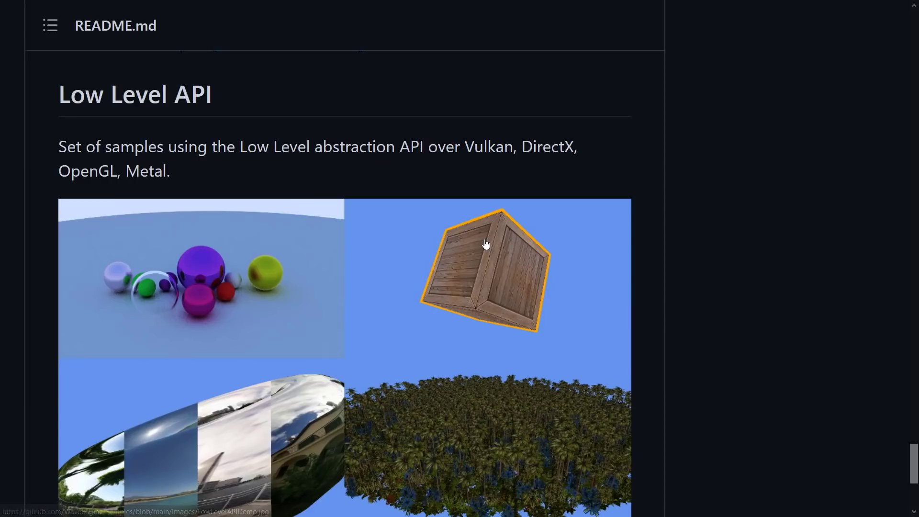
pyautogui.scroll(-6, 486, 244)
pyautogui.scroll(11, 486, 246)
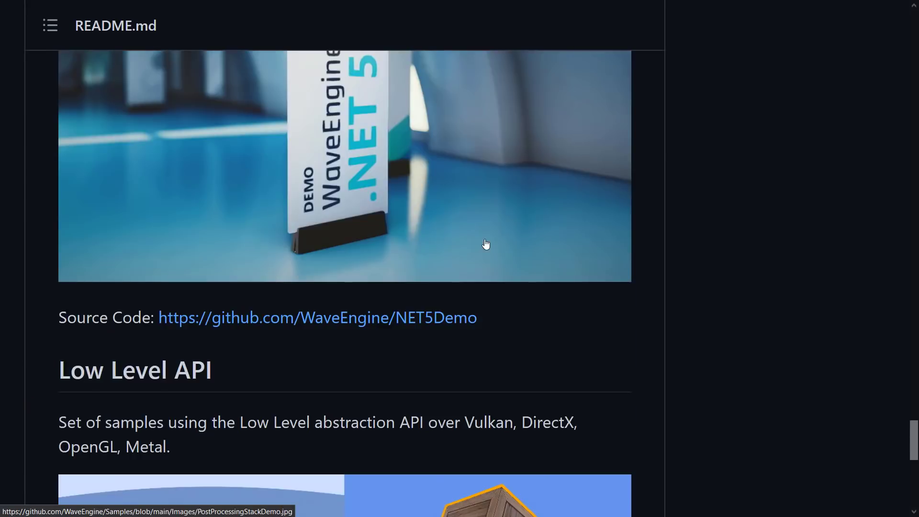
pyautogui.scroll(20, 488, 239)
pyautogui.scroll(20, 495, 228)
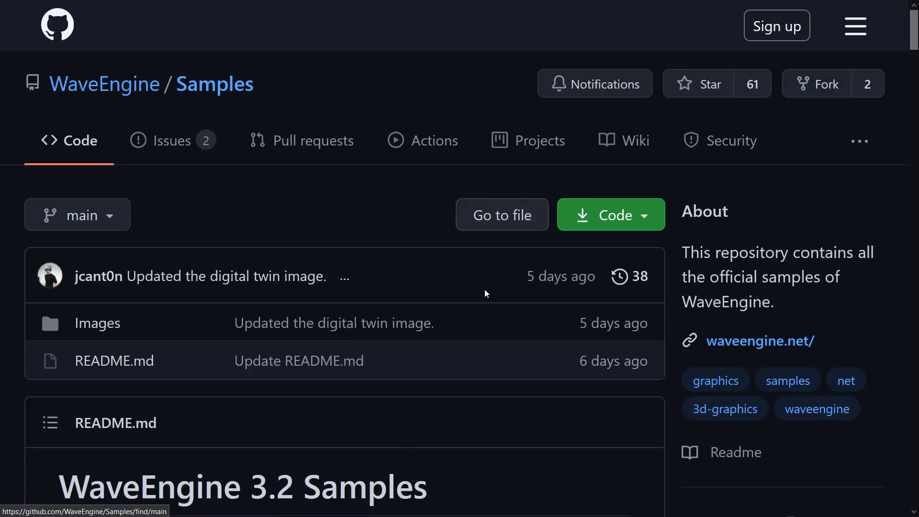
# Step: Browse the Automotive-Demo source code repository, then return to the Samples README
pyautogui.scroll(-8, 486, 292)
pyautogui.scroll(-8, 395, 286)
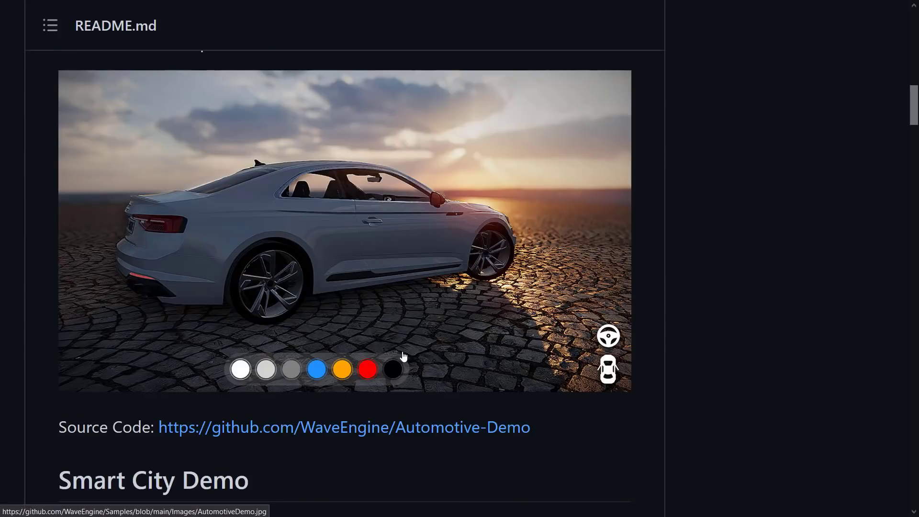
pyautogui.click(470, 435)
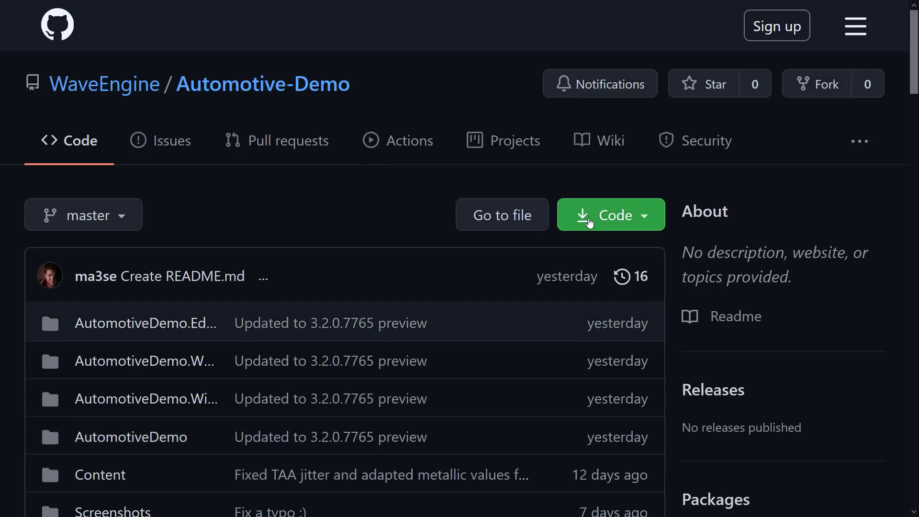
pyautogui.scroll(-4, 453, 318)
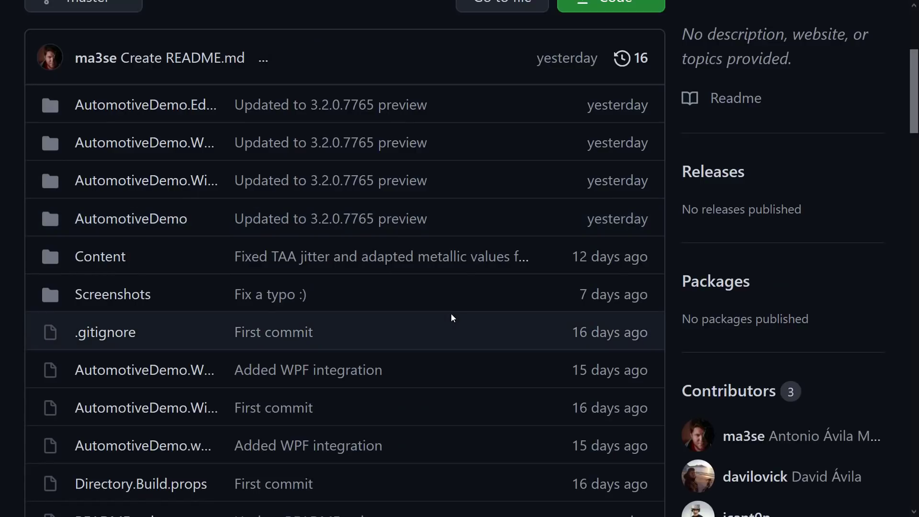
pyautogui.scroll(-4, 451, 316)
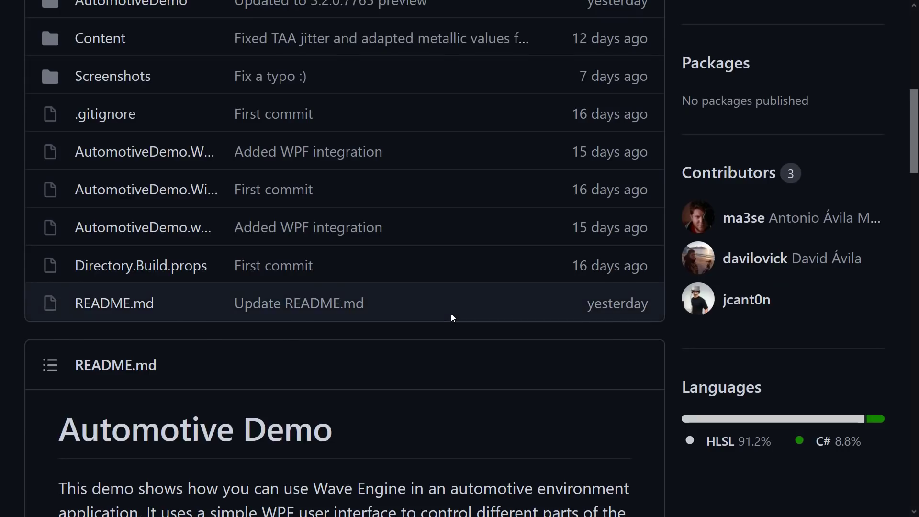
pyautogui.scroll(6, 451, 314)
pyautogui.scroll(-16, 450, 316)
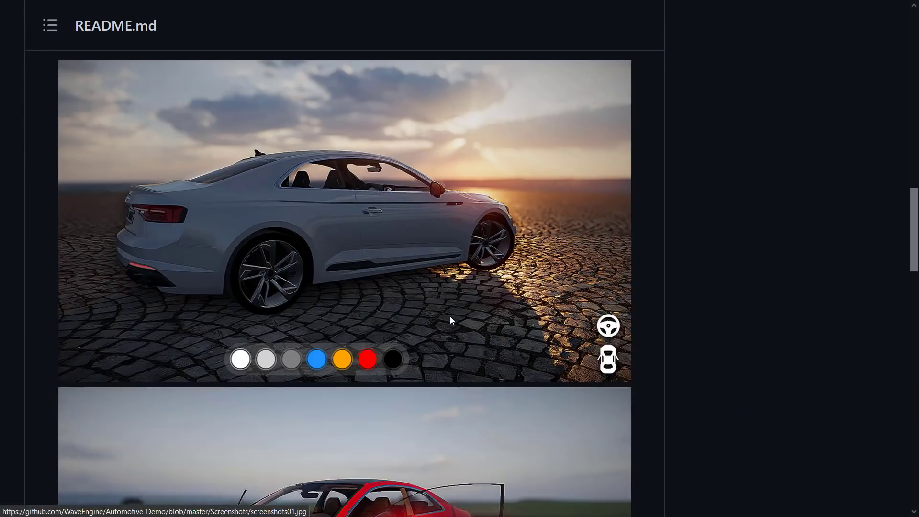
pyautogui.scroll(16, 450, 318)
pyautogui.hotkey('alt', 'Left')
# Step: Scroll down the README and look through the AreaLightsDemo source code repository
pyautogui.scroll(-8, 453, 336)
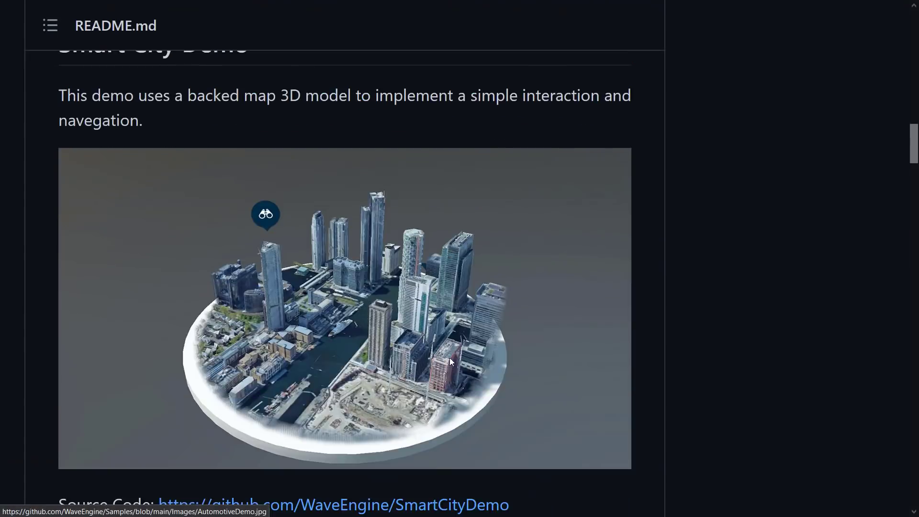
pyautogui.scroll(-10, 448, 353)
pyautogui.scroll(20, 446, 349)
pyautogui.scroll(-2, 450, 346)
pyautogui.scroll(-2, 450, 351)
pyautogui.scroll(-20, 550, 316)
pyautogui.scroll(-20, 554, 315)
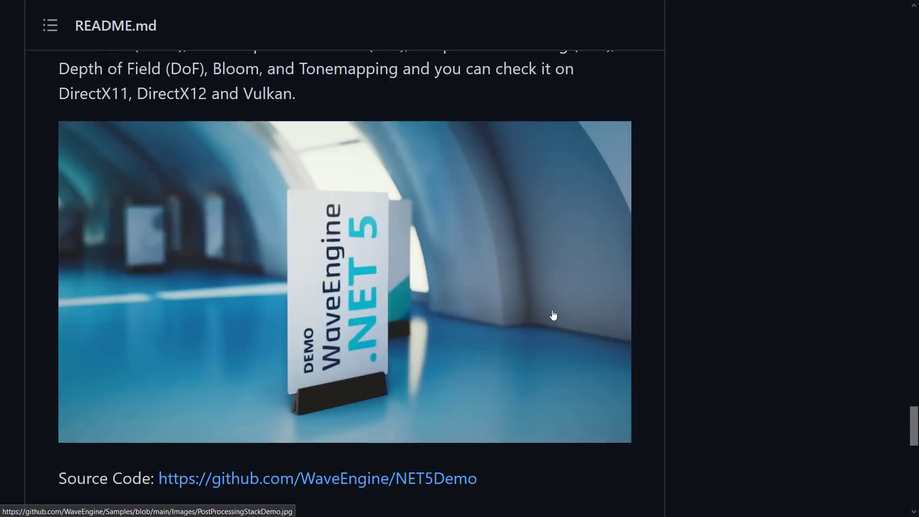
pyautogui.scroll(10, 553, 312)
pyautogui.scroll(20, 553, 312)
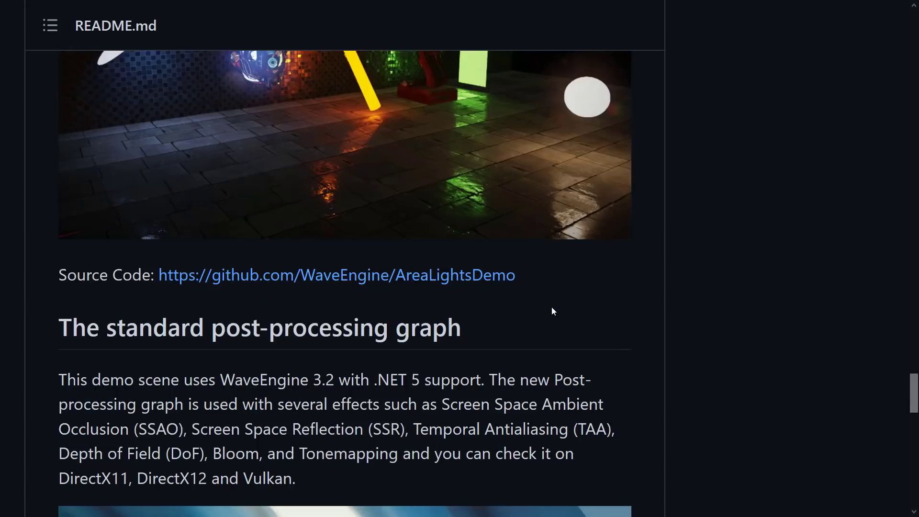
pyautogui.scroll(-12, 553, 312)
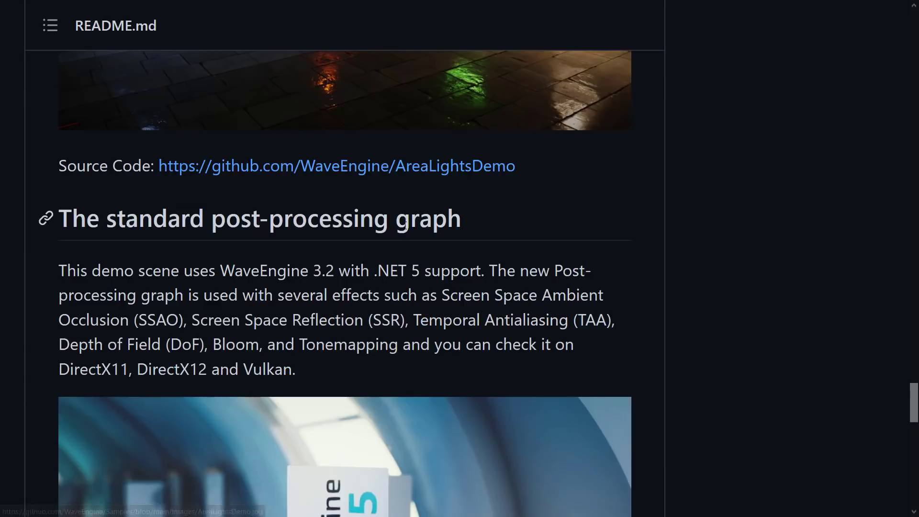
pyautogui.click(481, 169)
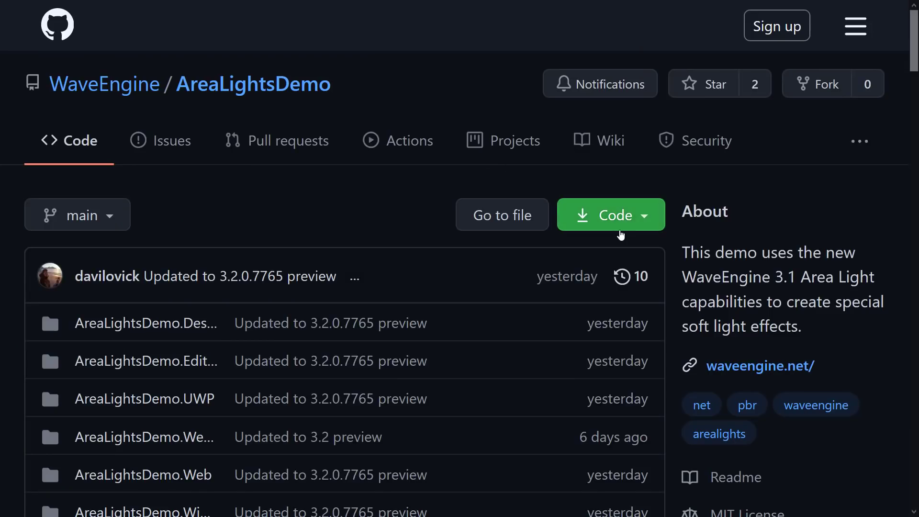
pyautogui.scroll(-2, 622, 239)
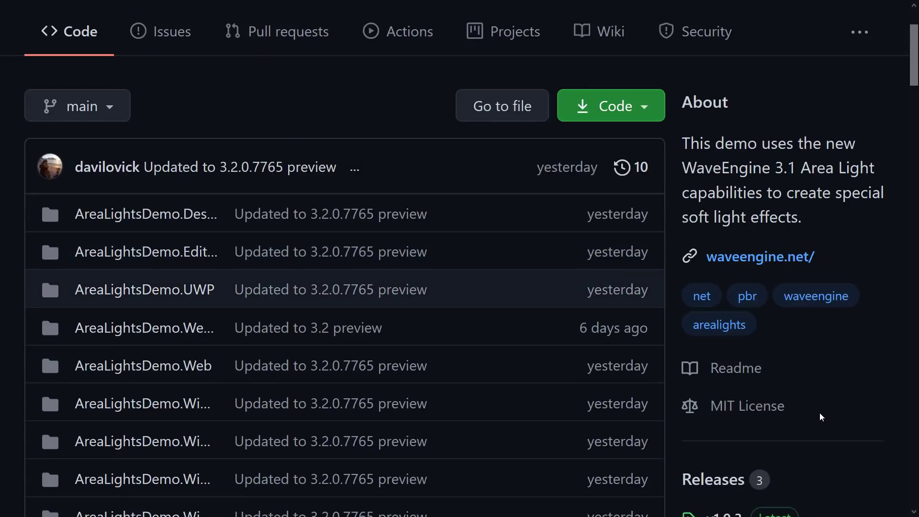
pyautogui.click(705, 418)
pyautogui.scroll(-20, 495, 286)
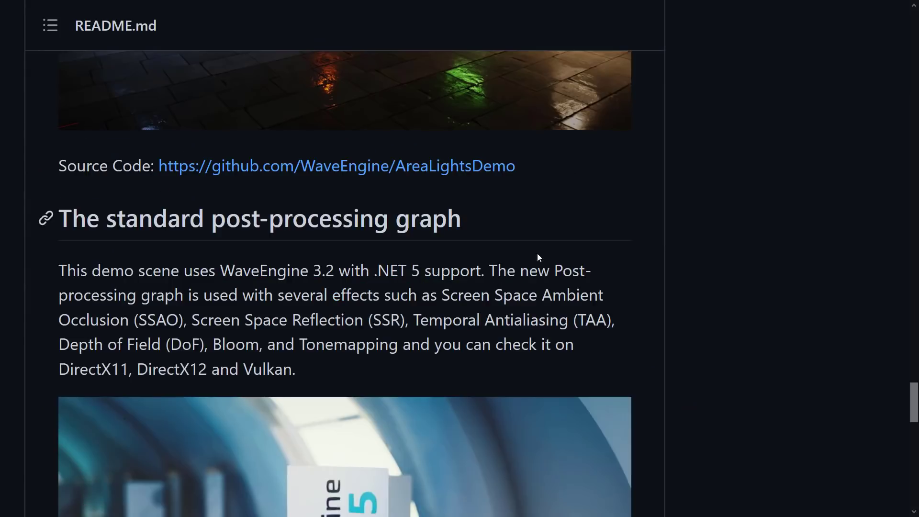
pyautogui.scroll(10, 536, 269)
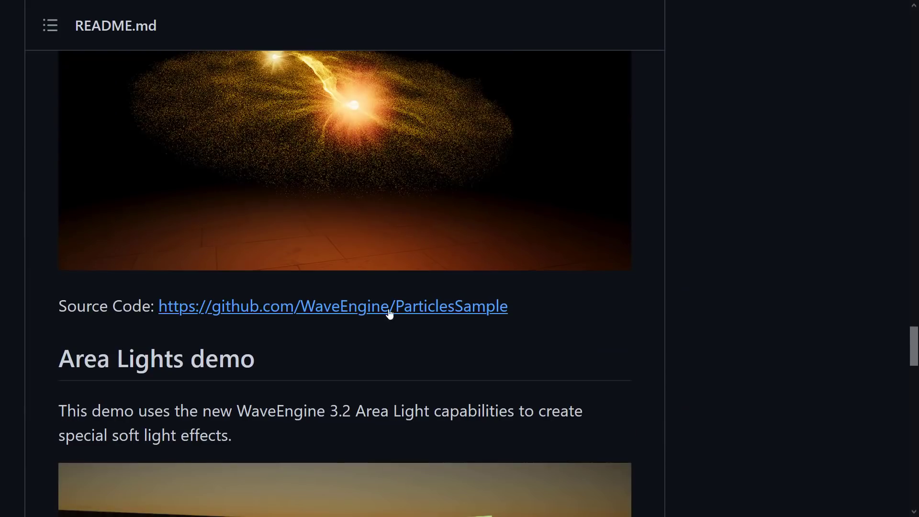
# Step: View the ParticlesSample and DigitalTwin-Demo repositories, returning to the README's Automotive Demo section
pyautogui.click(352, 309)
pyautogui.scroll(-2, 769, 327)
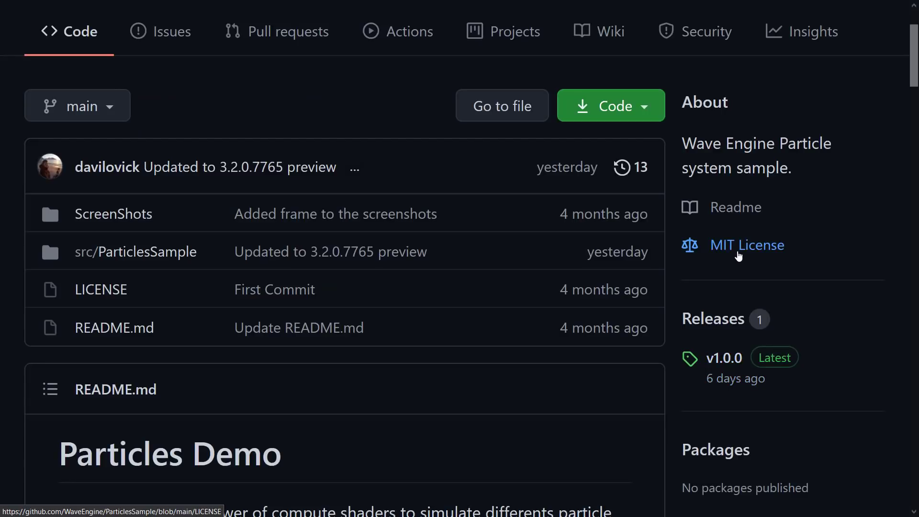
pyautogui.hotkey('alt', 'Left')
pyautogui.scroll(20, 565, 297)
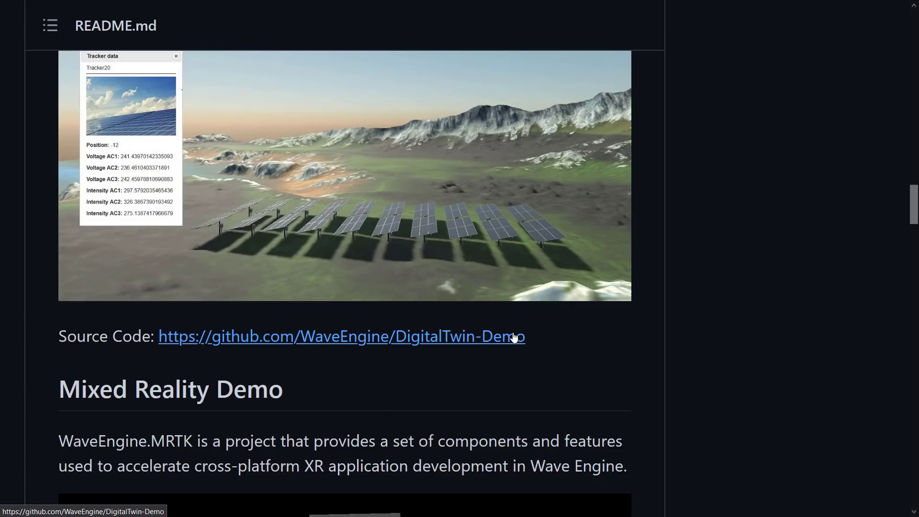
pyautogui.click(514, 335)
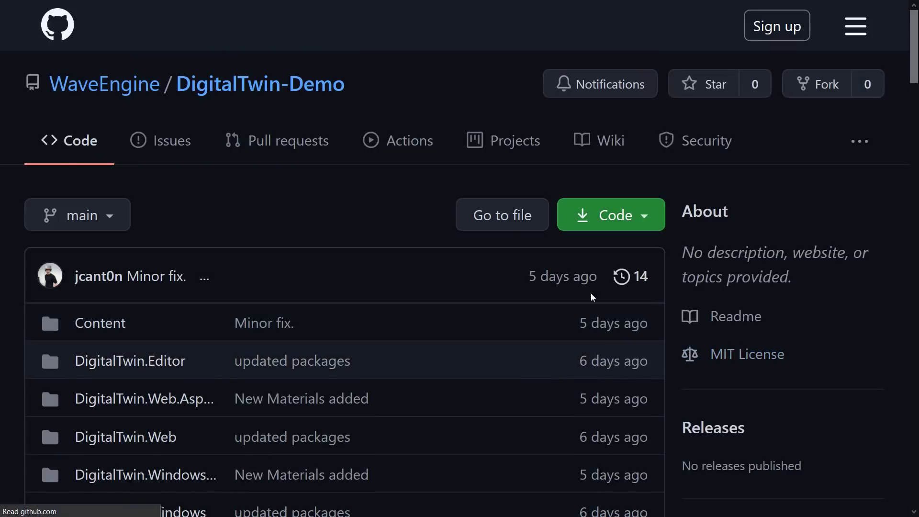
pyautogui.hotkey('alt', 'Left')
pyautogui.scroll(-6, 516, 280)
pyautogui.scroll(-10, 515, 286)
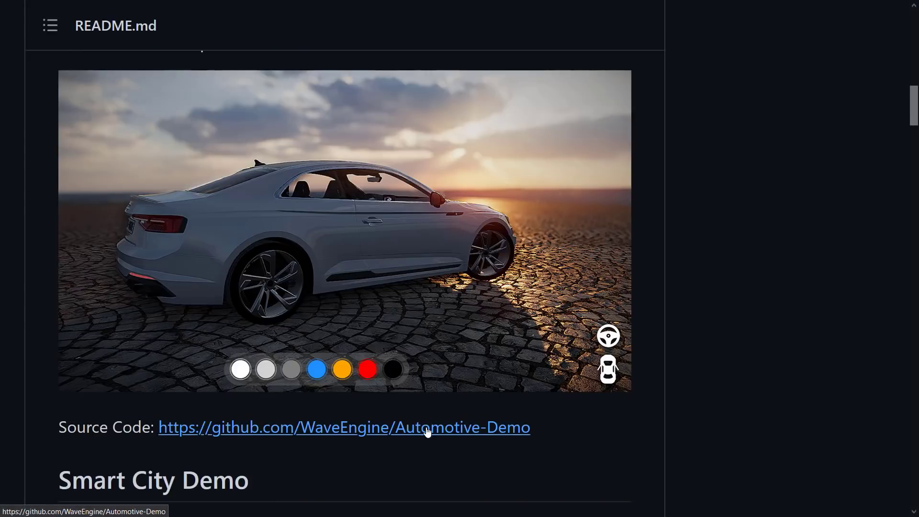
# Step: Open the Automotive-Demo repository, then bring up the waveengine.net home page in full-screen
pyautogui.click(486, 428)
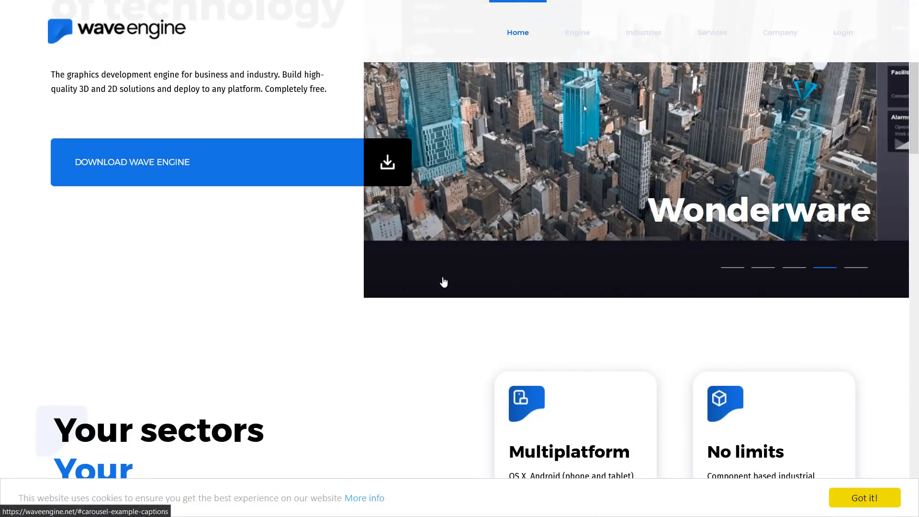
pyautogui.press('F11')
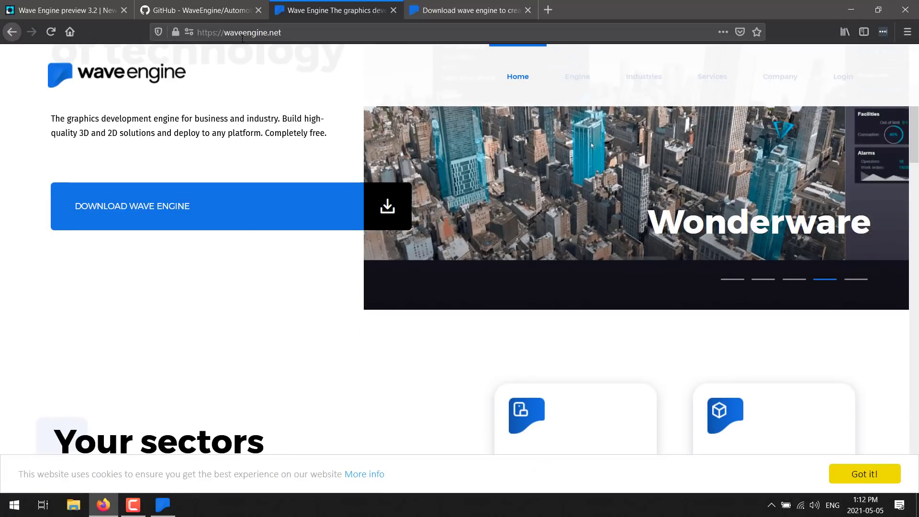
pyautogui.press('F11')
# Step: Scroll through the Wave Engine home page's features, sectors and partners sections
pyautogui.scroll(-3, 417, 294)
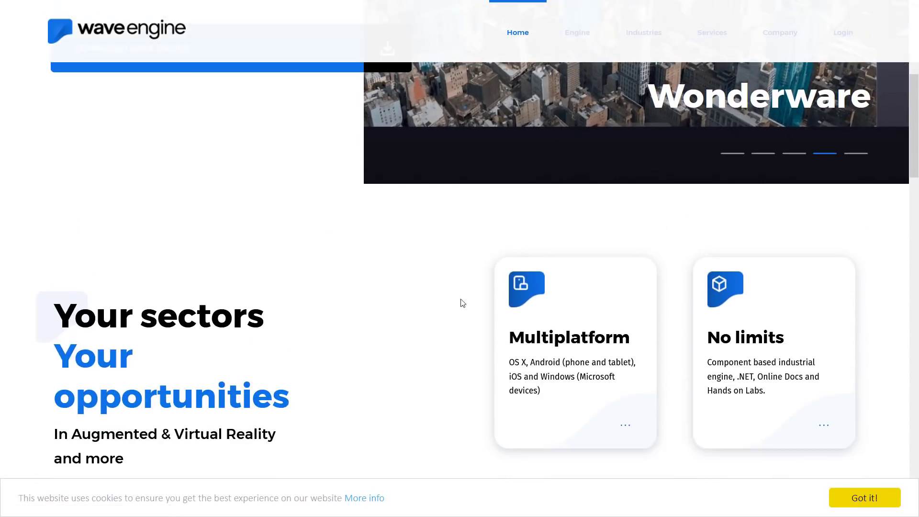
pyautogui.scroll(-5, 548, 338)
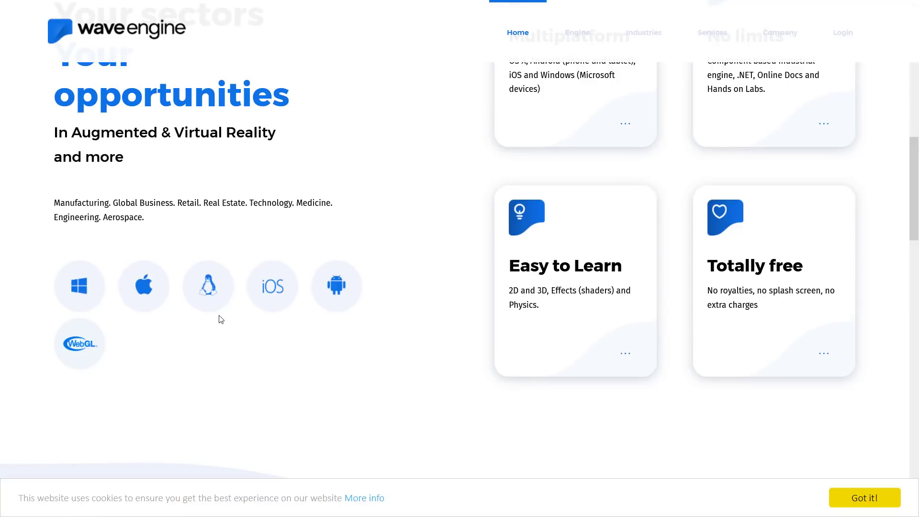
pyautogui.scroll(-10, 299, 400)
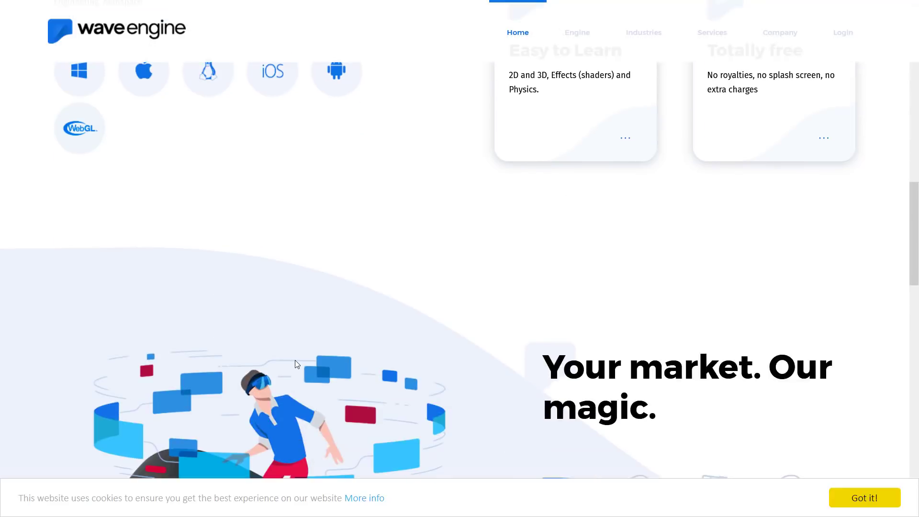
pyautogui.scroll(-12, 296, 358)
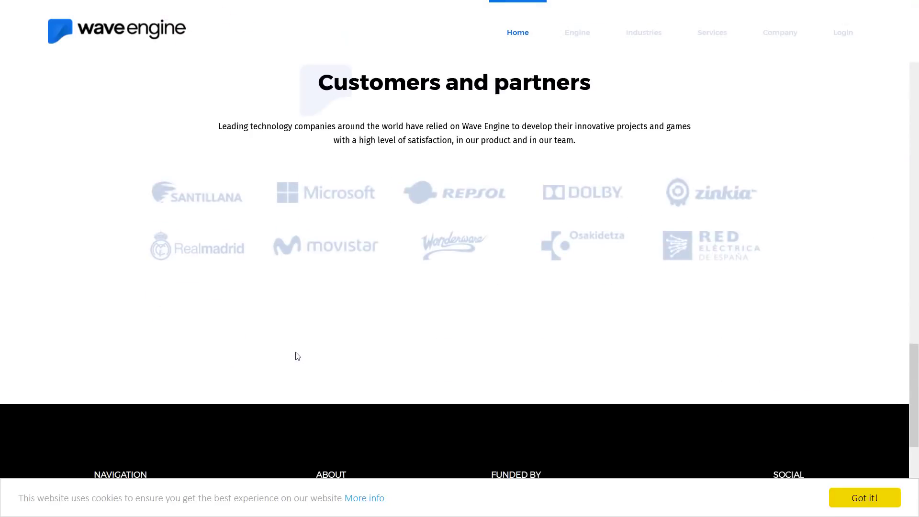
pyautogui.scroll(6, 296, 358)
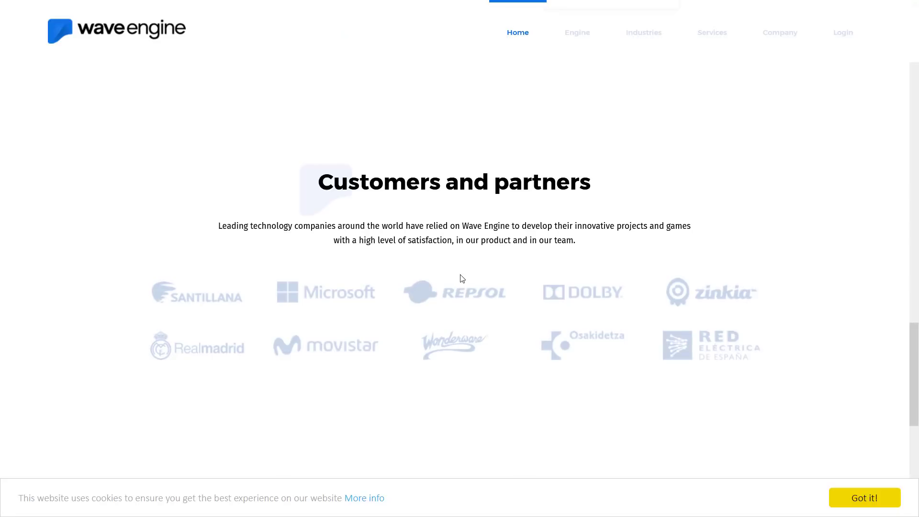
pyautogui.scroll(10, 463, 278)
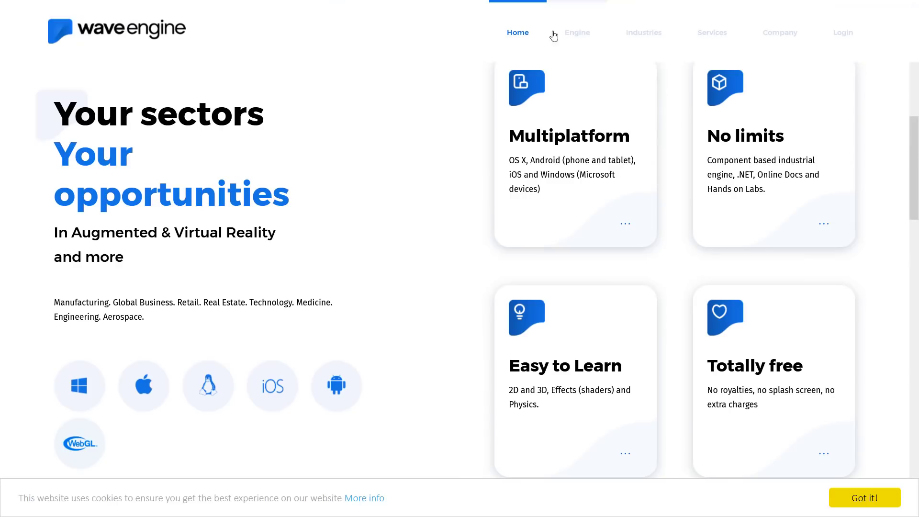
# Step: Open the site's Engine page and scroll through its feature overview
pyautogui.click(577, 31)
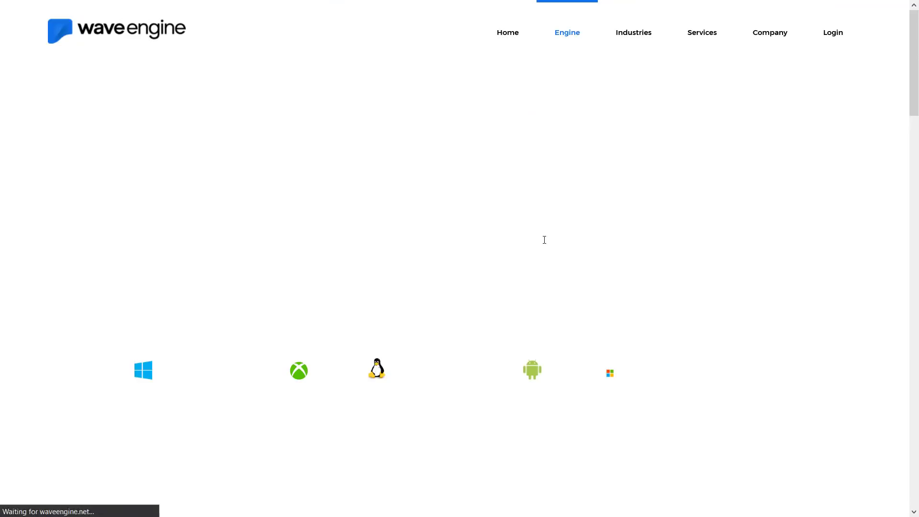
pyautogui.scroll(-1, 542, 224)
pyautogui.scroll(-8, 541, 220)
pyautogui.scroll(-13, 504, 229)
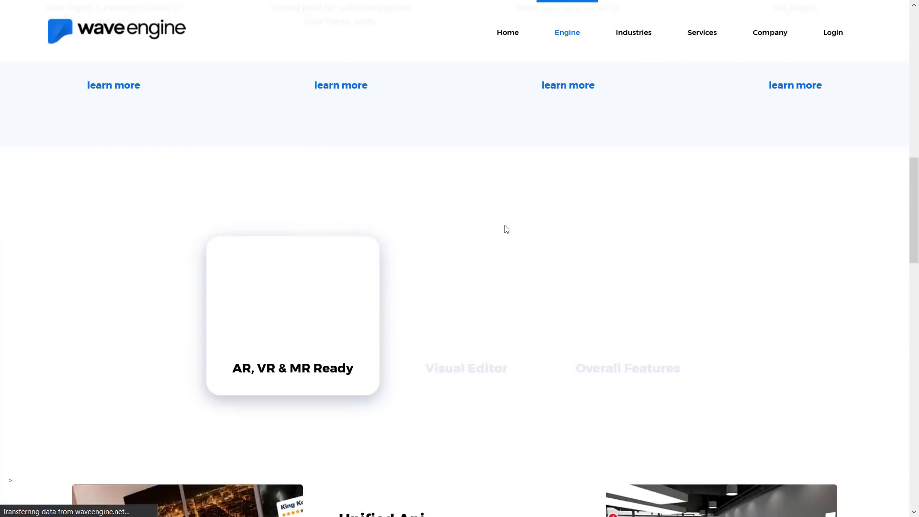
pyautogui.scroll(-2, 506, 231)
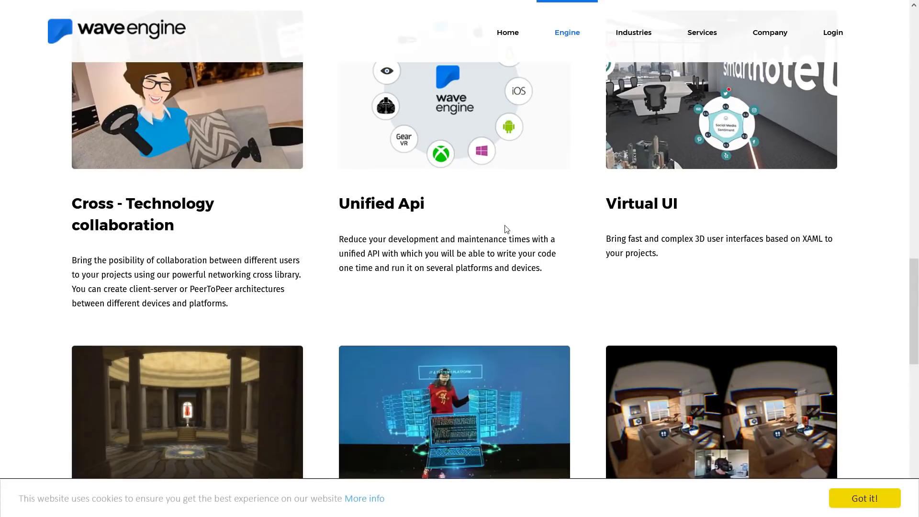
pyautogui.scroll(-5, 506, 231)
pyautogui.scroll(-4, 505, 229)
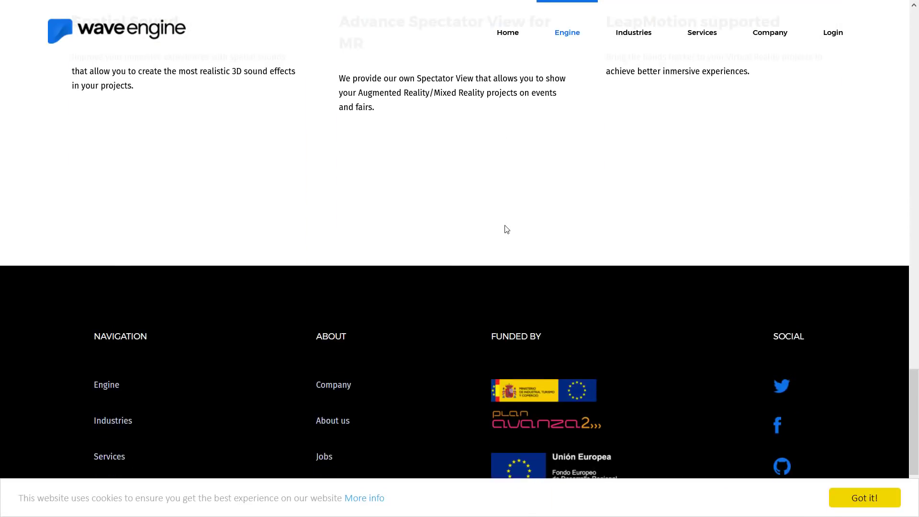
pyautogui.scroll(8, 504, 234)
pyautogui.scroll(4, 504, 238)
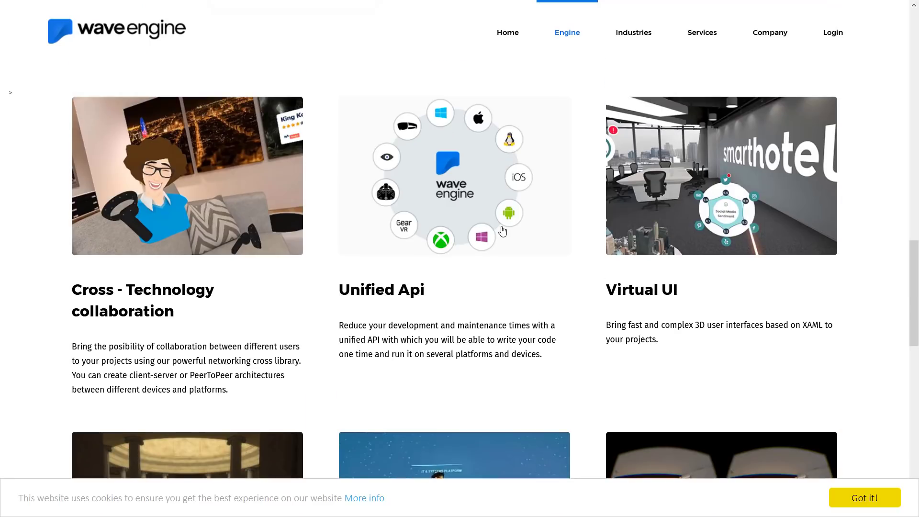
pyautogui.scroll(8, 502, 220)
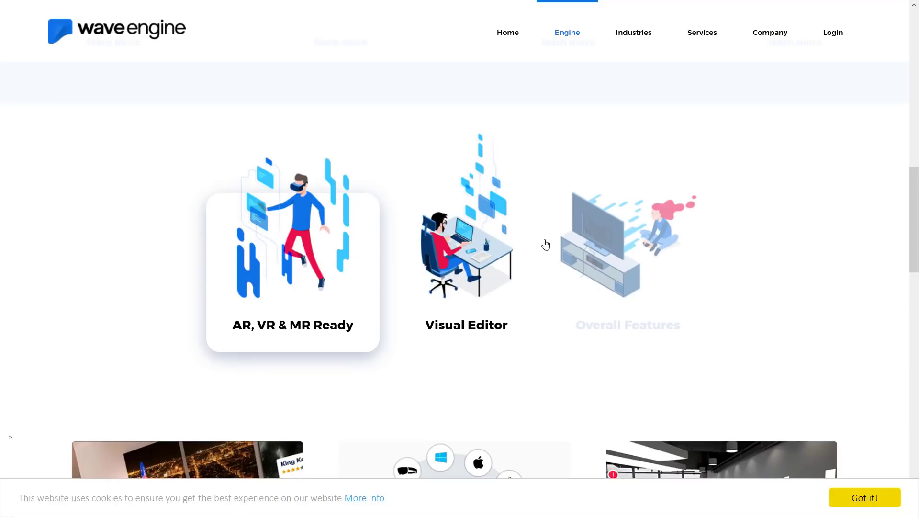
# Step: Show the Visual Editor features: Material editor, Prefabs, Scene editor and Asset editor
pyautogui.click(501, 249)
pyautogui.scroll(-7, 511, 253)
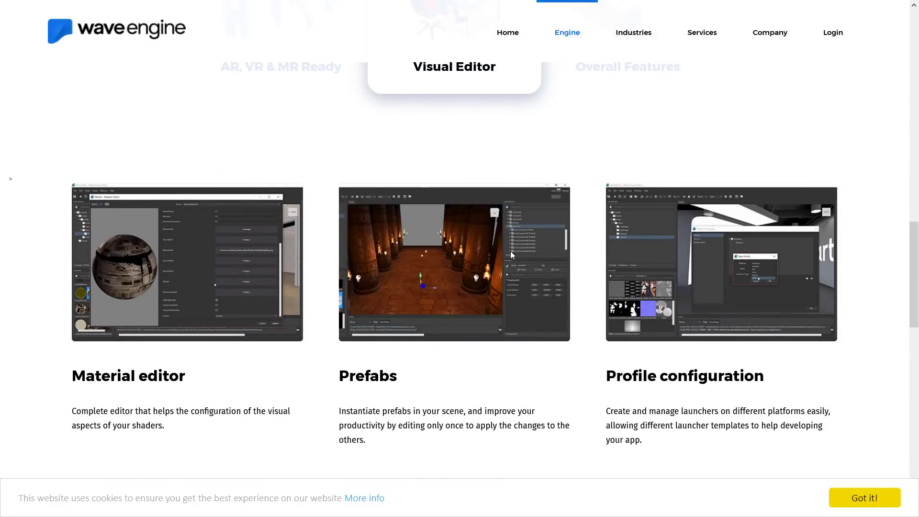
pyautogui.scroll(-1, 511, 256)
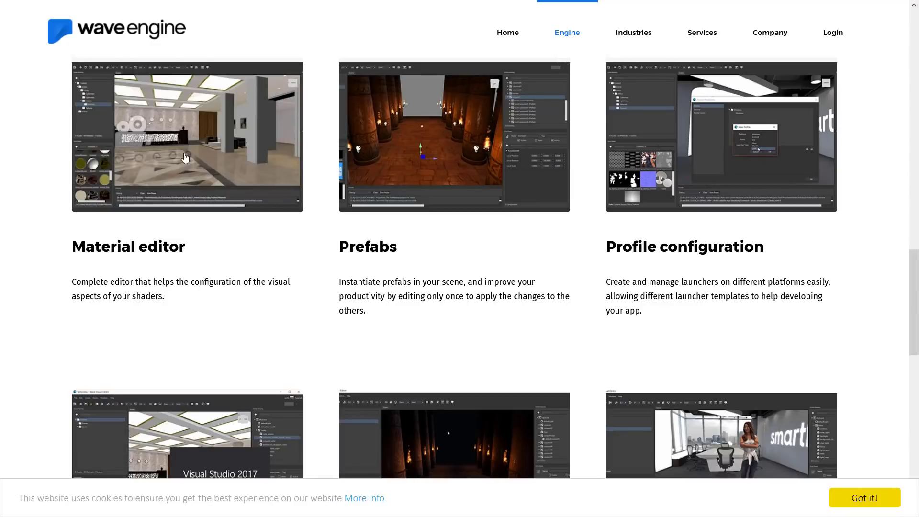
pyautogui.scroll(-8, 435, 230)
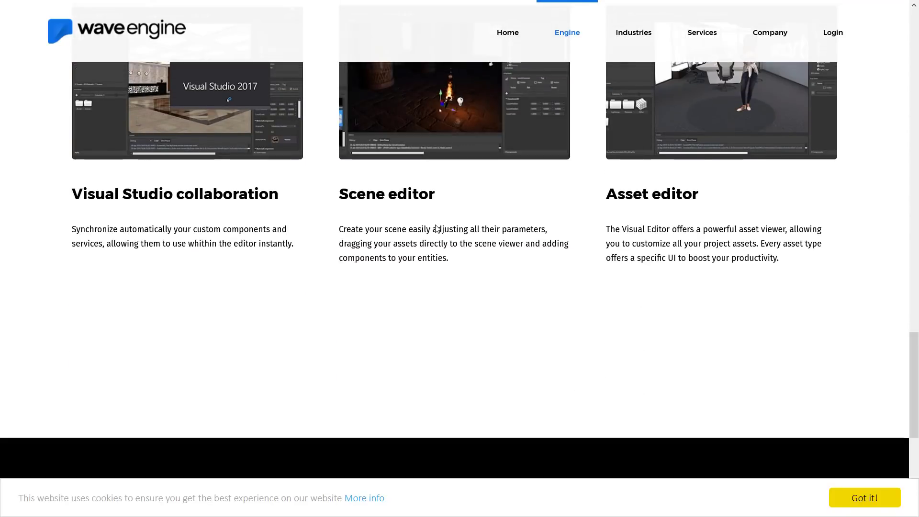
# Step: Launch Wave Engine by searching 'wave' in the Start menu and begin a new project
pyautogui.press('super')
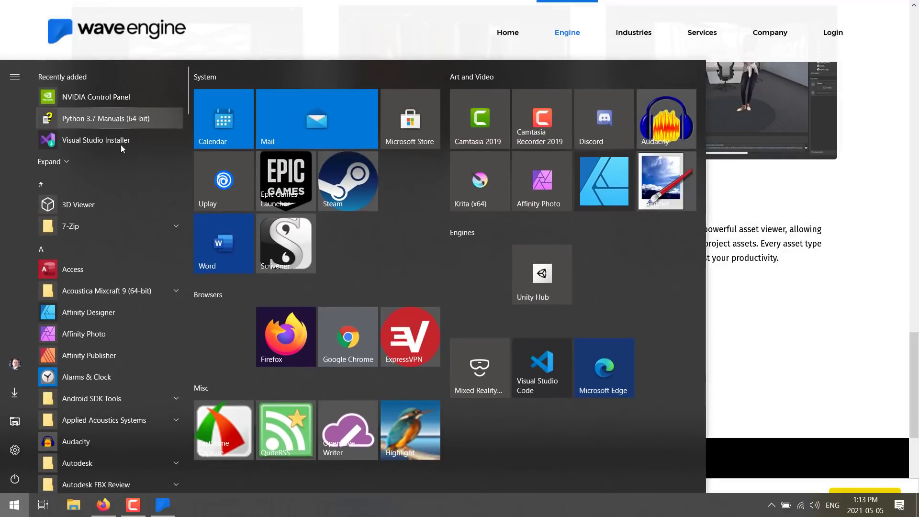
pyautogui.write('wave')
pyautogui.click(110, 128)
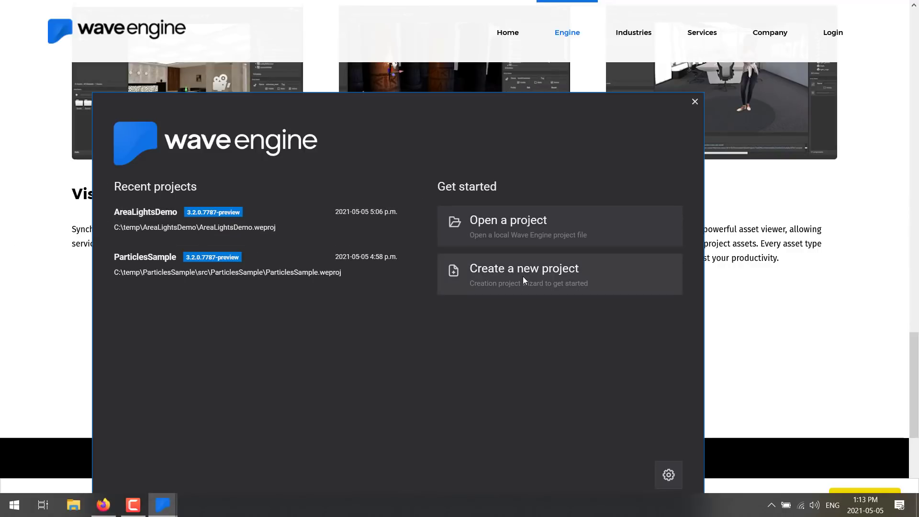
pyautogui.click(527, 273)
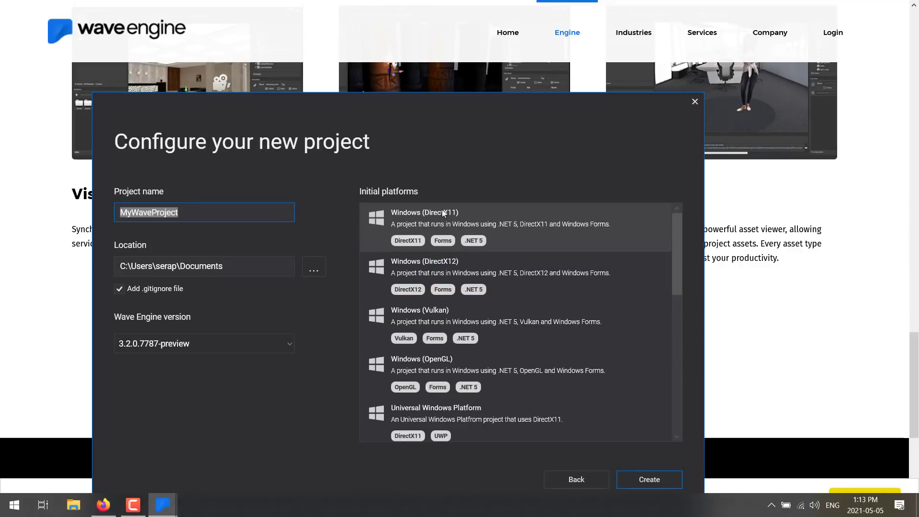
# Step: Toggle the DirectX12, Vulkan, OpenGL, UWP and MixedReality initial platforms
pyautogui.click(505, 289)
pyautogui.click(446, 328)
pyautogui.click(465, 352)
pyautogui.click(460, 414)
pyautogui.scroll(-1, 489, 410)
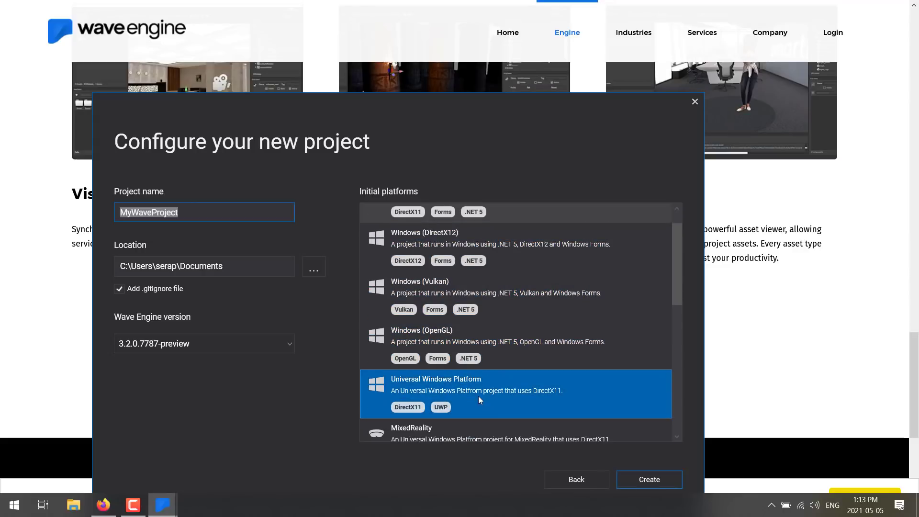
pyautogui.scroll(-3, 478, 400)
pyautogui.click(509, 357)
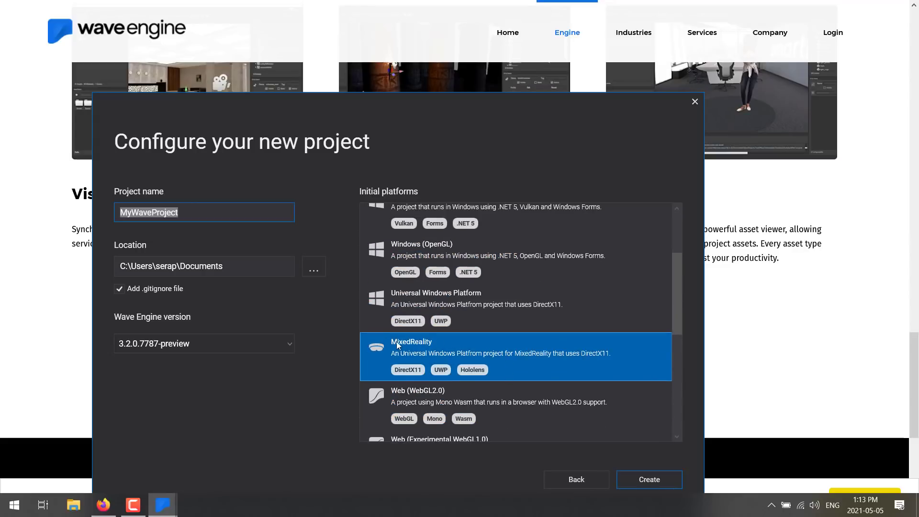
# Step: Scroll through the remaining Initial platforms options in the new-project dialog
pyautogui.scroll(-2, 407, 343)
pyautogui.scroll(-1, 478, 350)
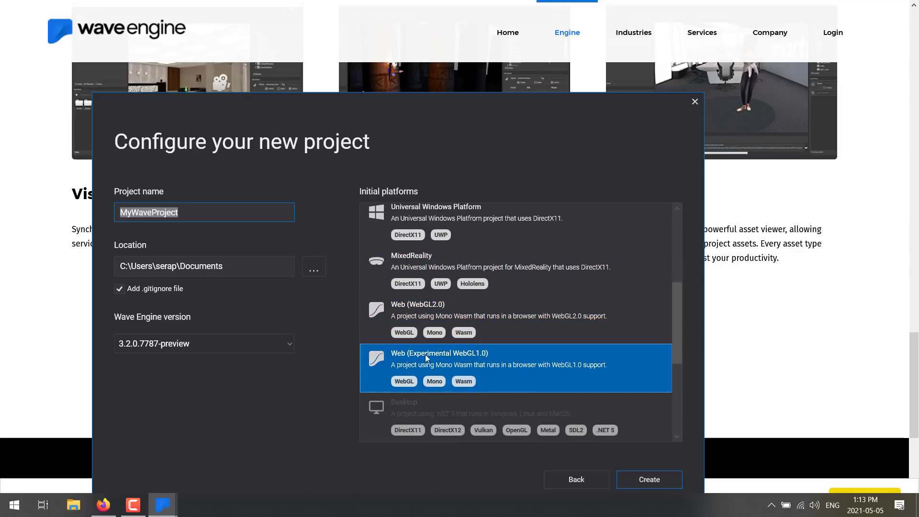
pyautogui.scroll(-2, 511, 357)
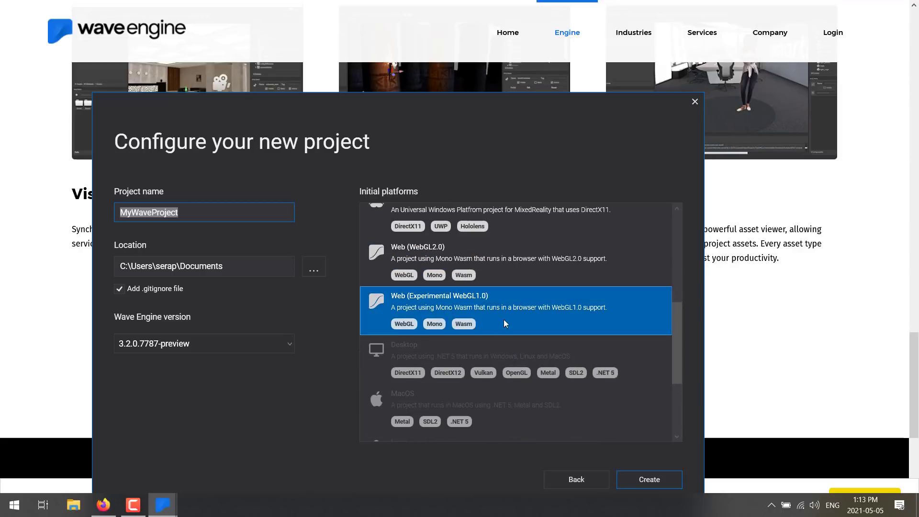
pyautogui.scroll(-1, 446, 369)
pyautogui.scroll(-2, 486, 331)
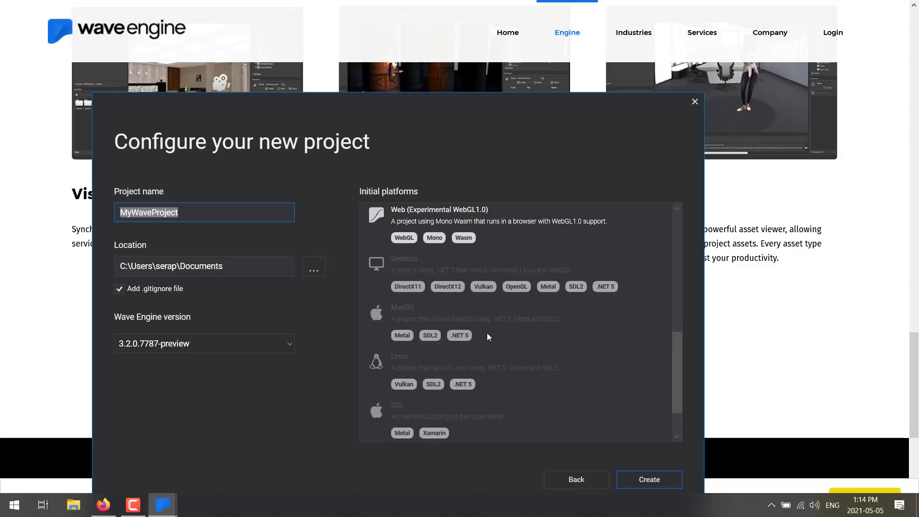
pyautogui.scroll(-2, 484, 345)
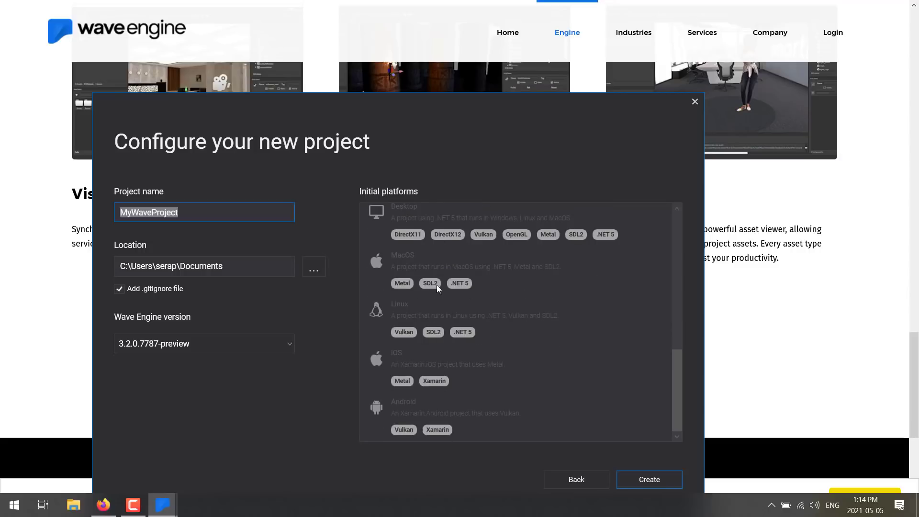
pyautogui.scroll(1, 439, 375)
pyautogui.scroll(-1, 450, 371)
pyautogui.scroll(15, 551, 391)
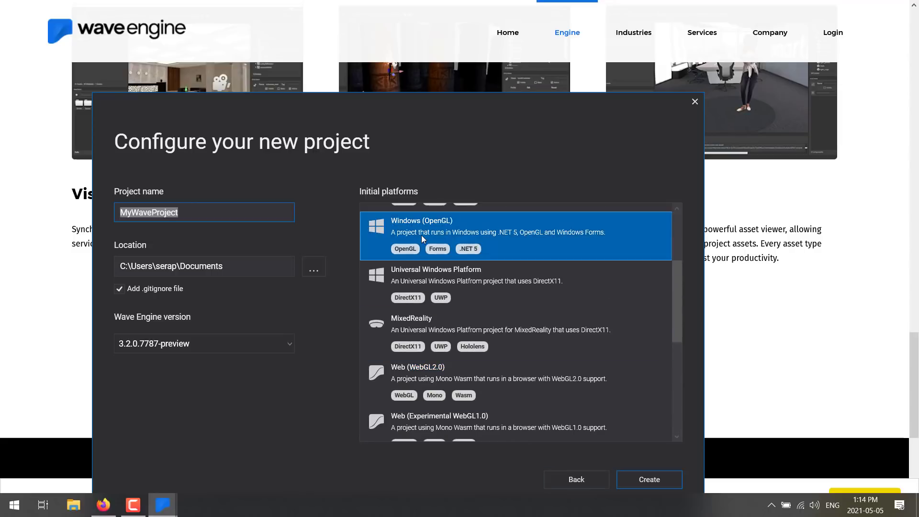
pyautogui.scroll(-1, 501, 325)
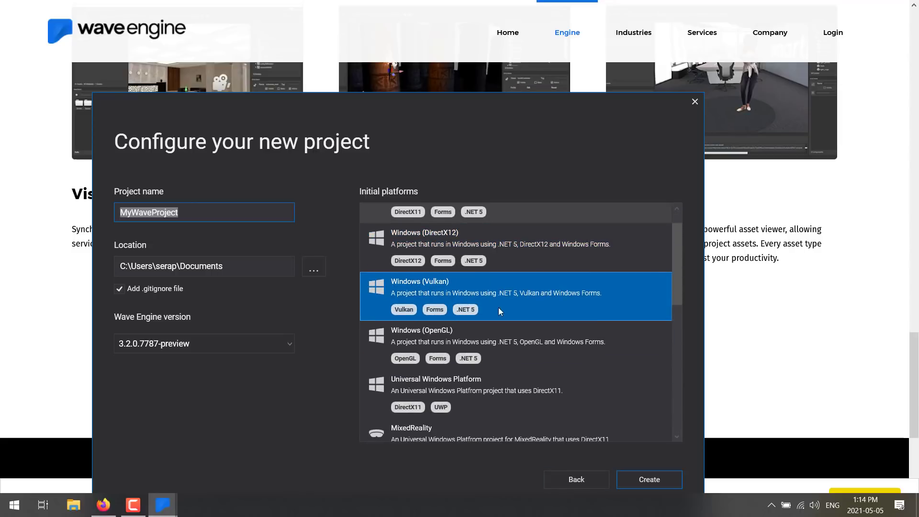
# Step: Close the start dialog, orbit the AreaLightsDemo scene, and select the photometricDiskAreaLight name field
pyautogui.click(576, 480)
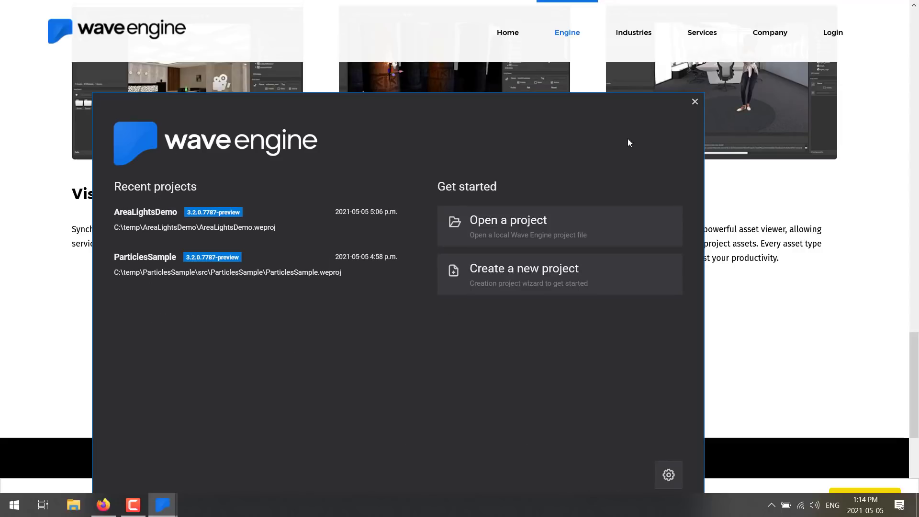
pyautogui.click(695, 101)
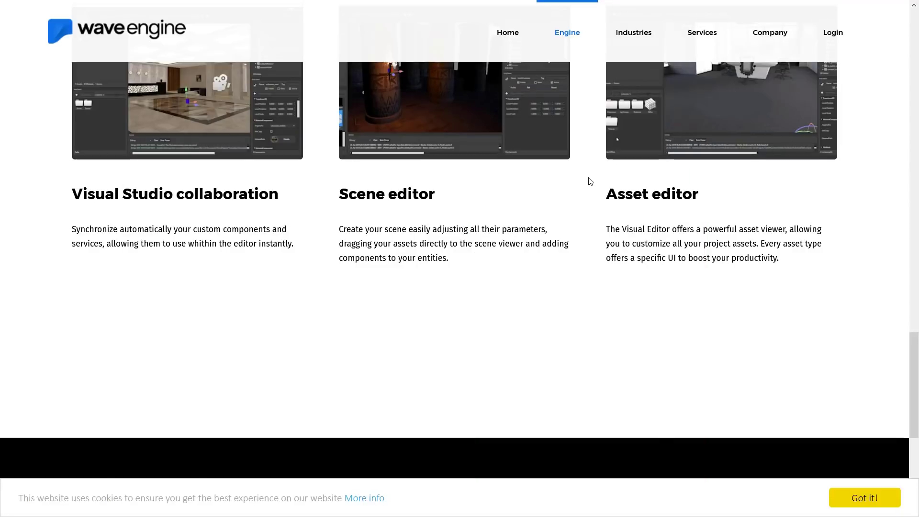
pyautogui.hotkey('alt', 'Tab')
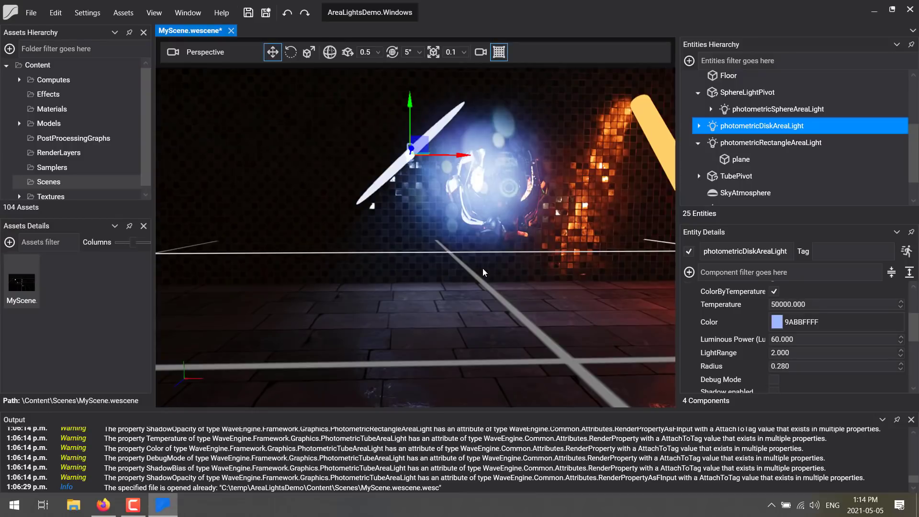
pyautogui.moveTo(483, 269)
pyautogui.mouseDown(button='right')
pyautogui.moveTo(513, 265)
pyautogui.moveTo(483, 279)
pyautogui.moveTo(549, 283)
pyautogui.moveTo(474, 283)
pyautogui.moveTo(720, 282)
pyautogui.moveTo(543, 287)
pyautogui.moveTo(536, 265)
pyautogui.mouseUp(button='right')
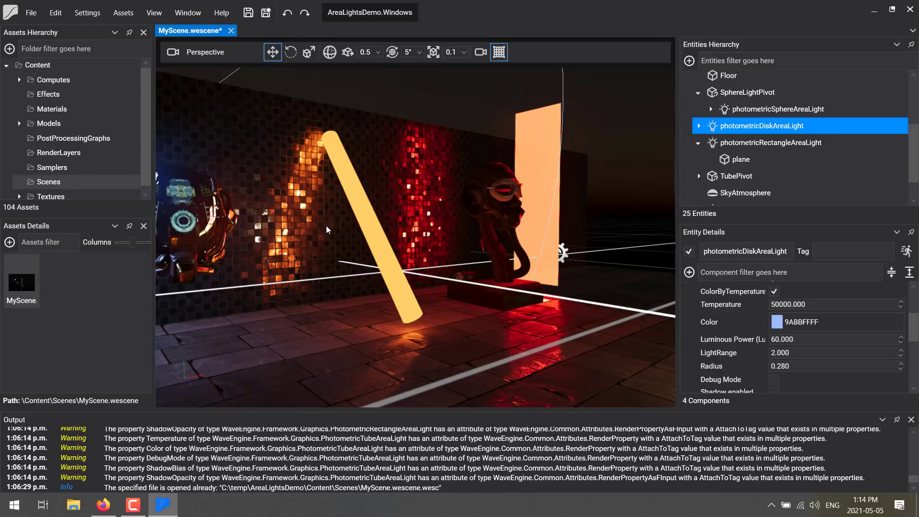
pyautogui.click(747, 249)
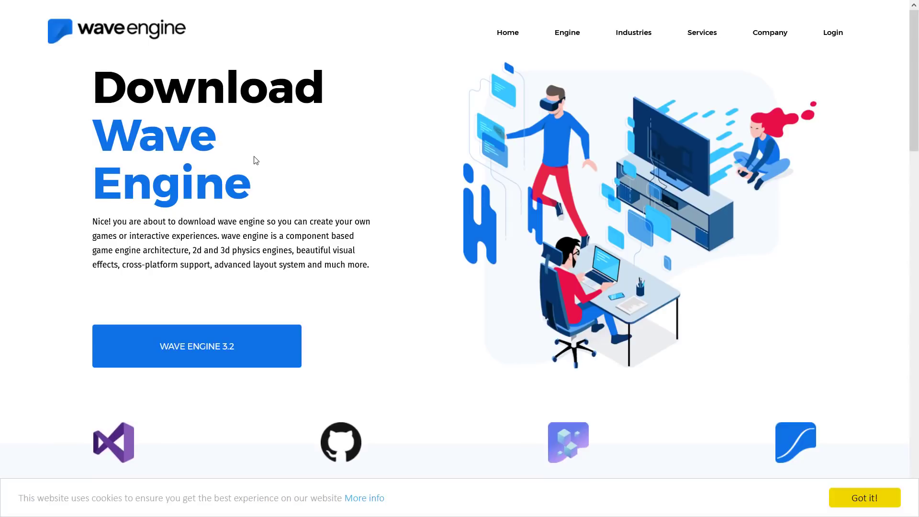
# Step: From the Download page, open the Sample projects GitHub repository and dismiss the installer prompt
pyautogui.scroll(-3, 297, 220)
pyautogui.scroll(-5, 290, 205)
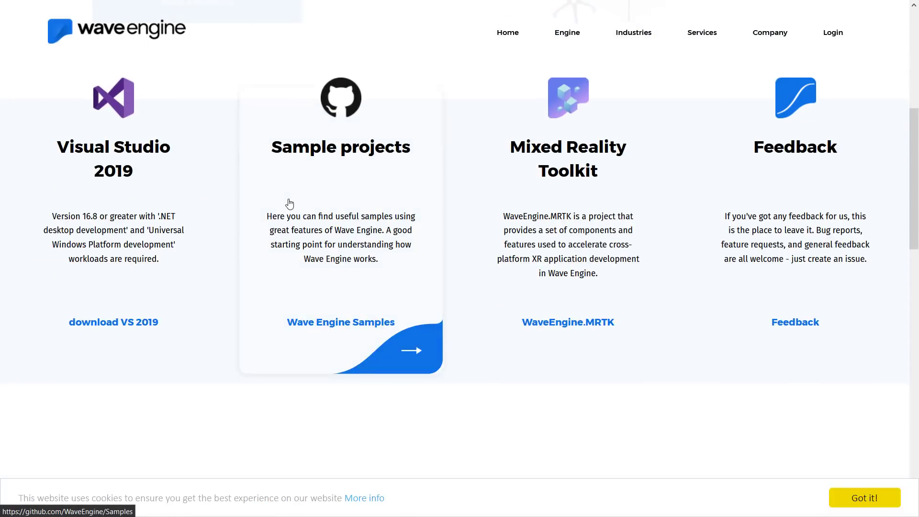
pyautogui.scroll(1, 290, 204)
pyautogui.scroll(-6, 290, 204)
pyautogui.scroll(10, 290, 205)
pyautogui.scroll(-12, 290, 205)
pyautogui.scroll(9, 289, 204)
pyautogui.click(290, 204)
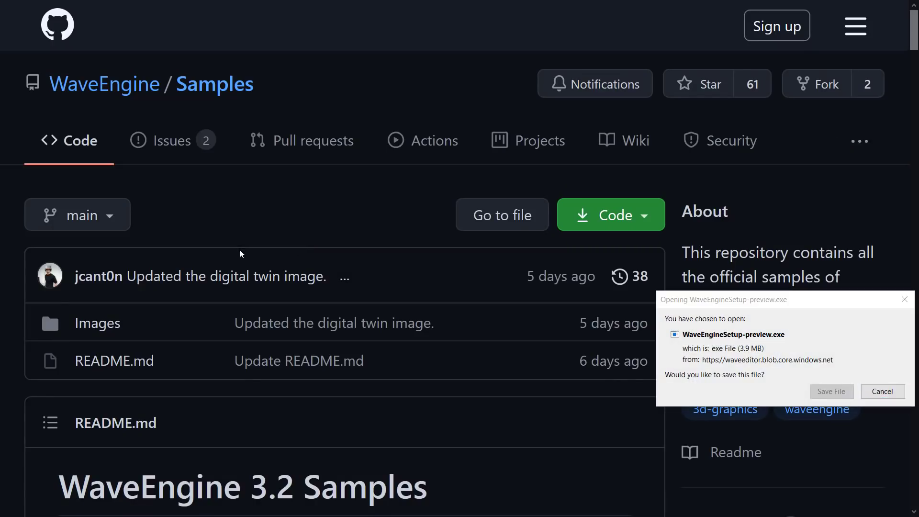
pyautogui.press('Escape')
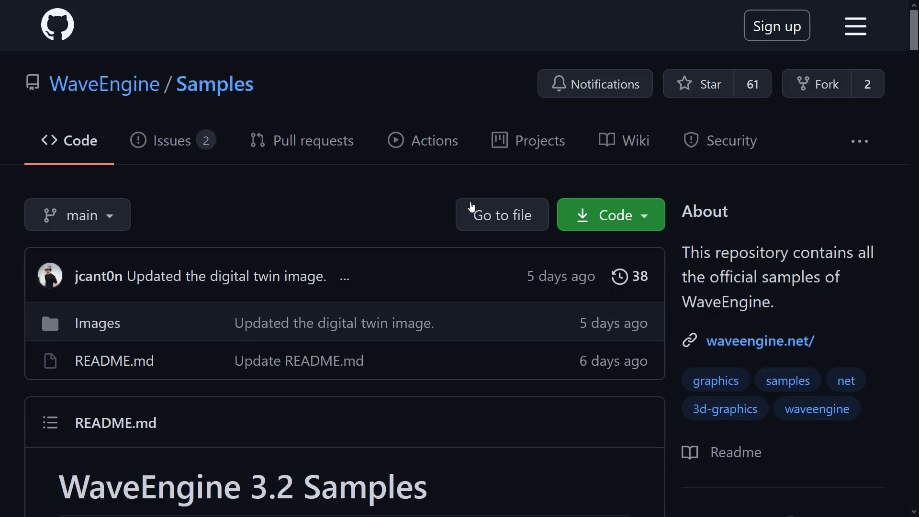
# Step: Go back to the Download page and review the previous installers and MacOS/Linux links
pyautogui.hotkey('alt', 'Left')
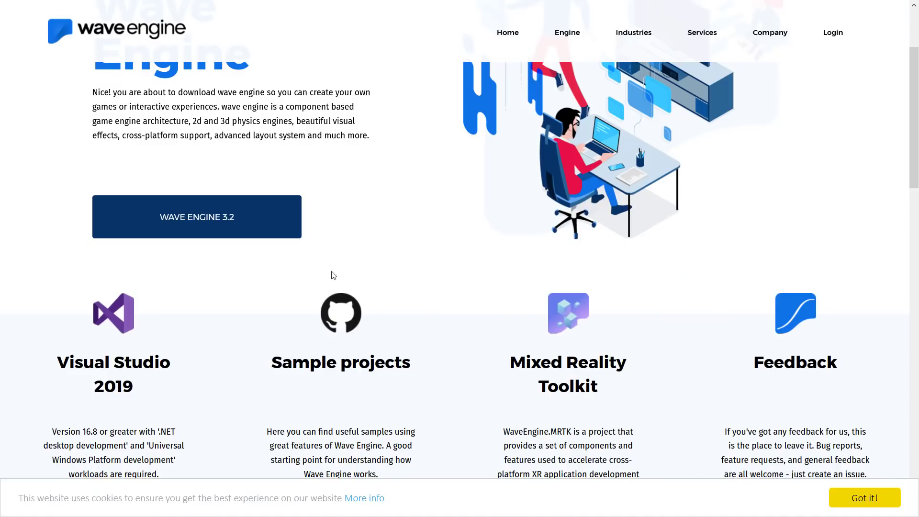
pyautogui.scroll(-10, 334, 271)
pyautogui.scroll(-5, 332, 271)
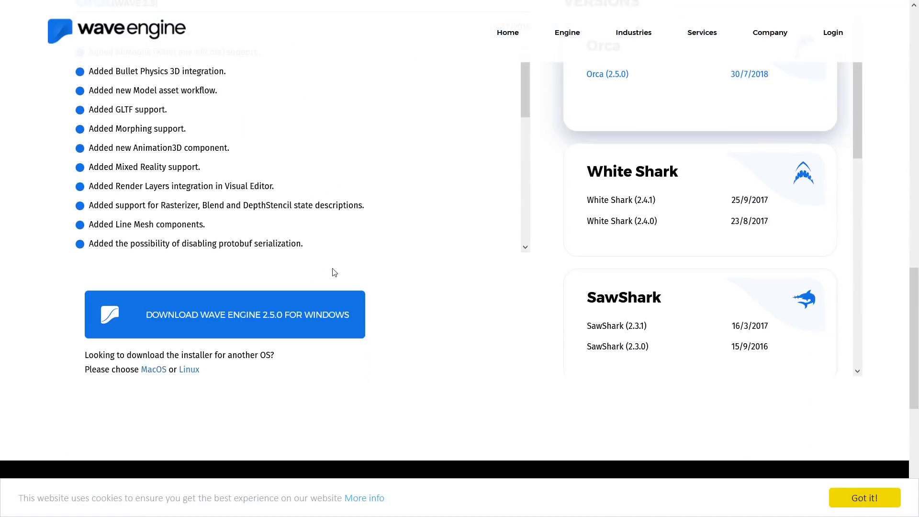
pyautogui.scroll(1, 332, 271)
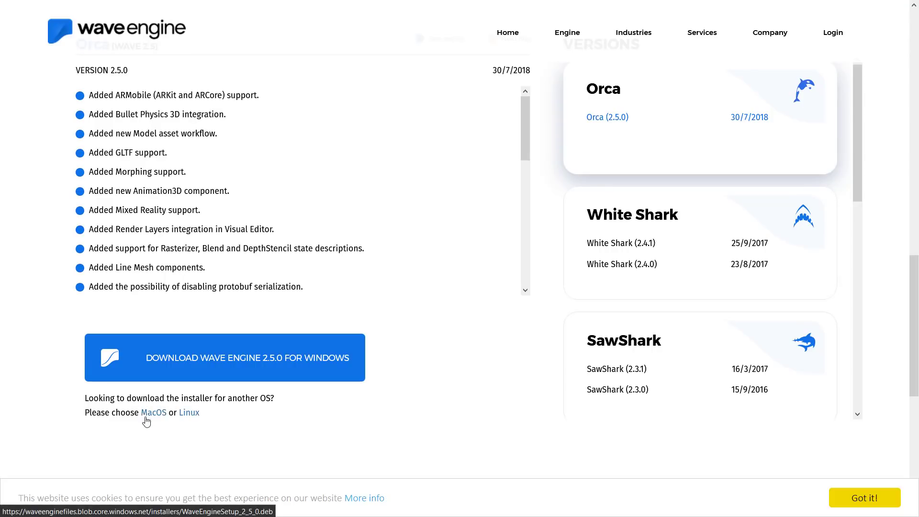
pyautogui.scroll(-1, 314, 372)
pyautogui.scroll(15, 314, 371)
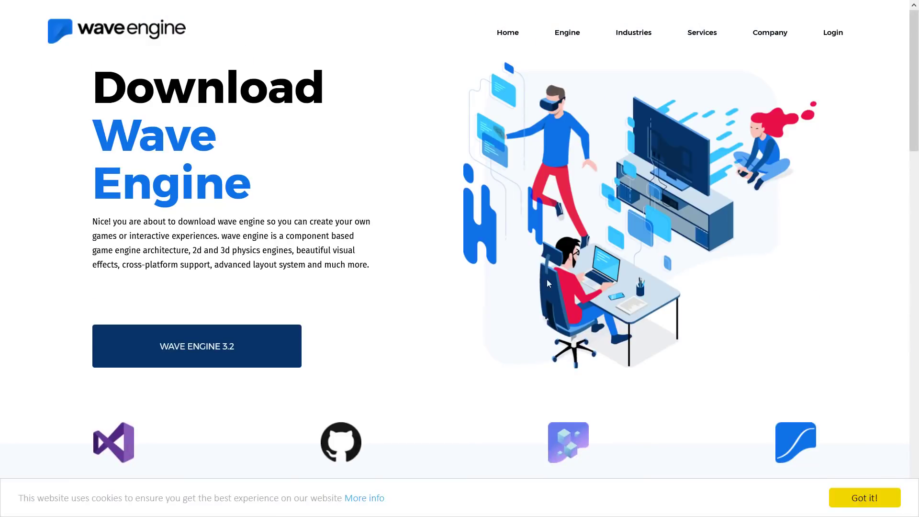
pyautogui.scroll(-15, 418, 221)
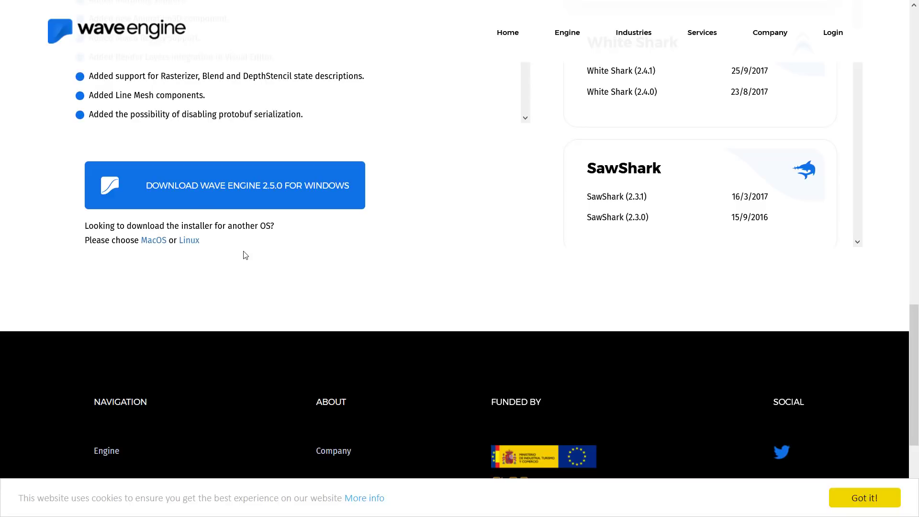
pyautogui.scroll(20, 336, 220)
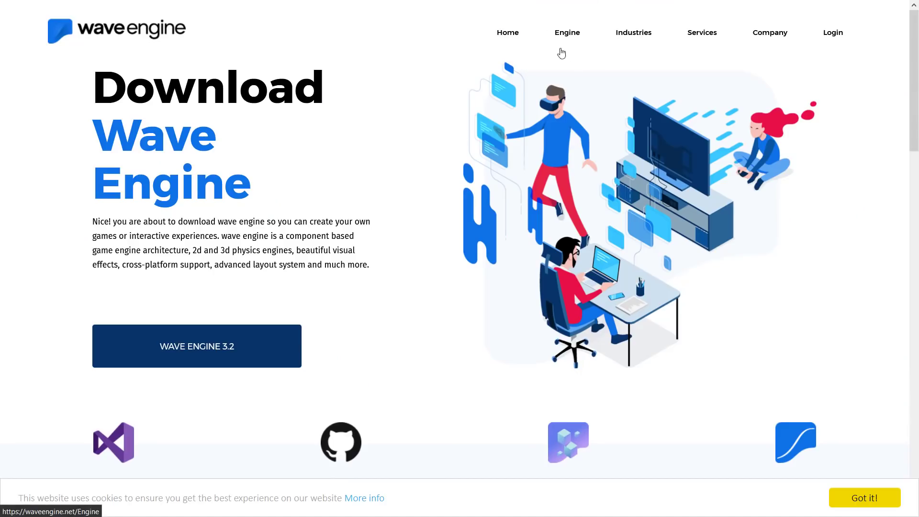
pyautogui.scroll(-15, 480, 221)
pyautogui.scroll(-5, 479, 221)
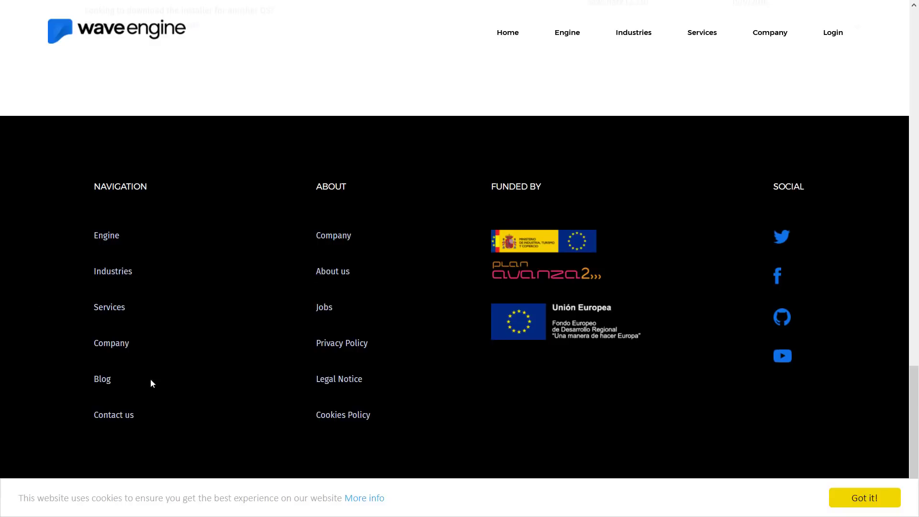
pyautogui.scroll(20, 403, 252)
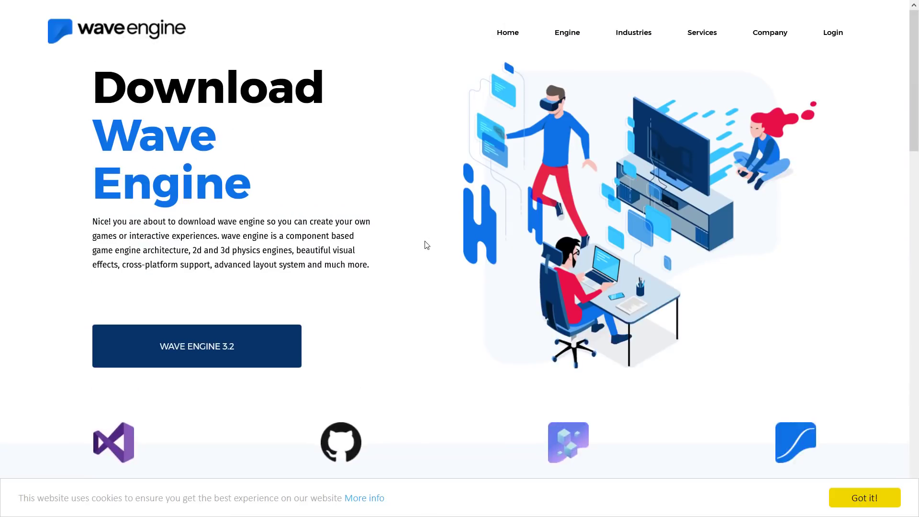